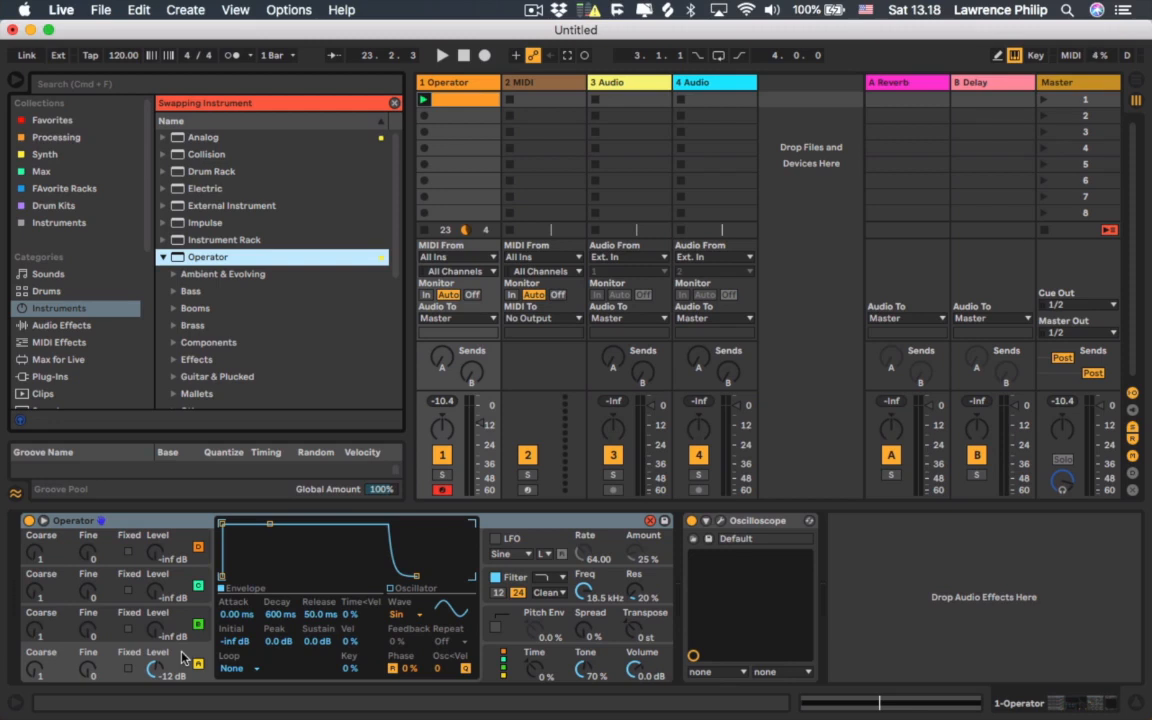
Open the Oscilloscope display in its own window and set Operator's algorithm to four oscillators stacked in series
click(722, 522)
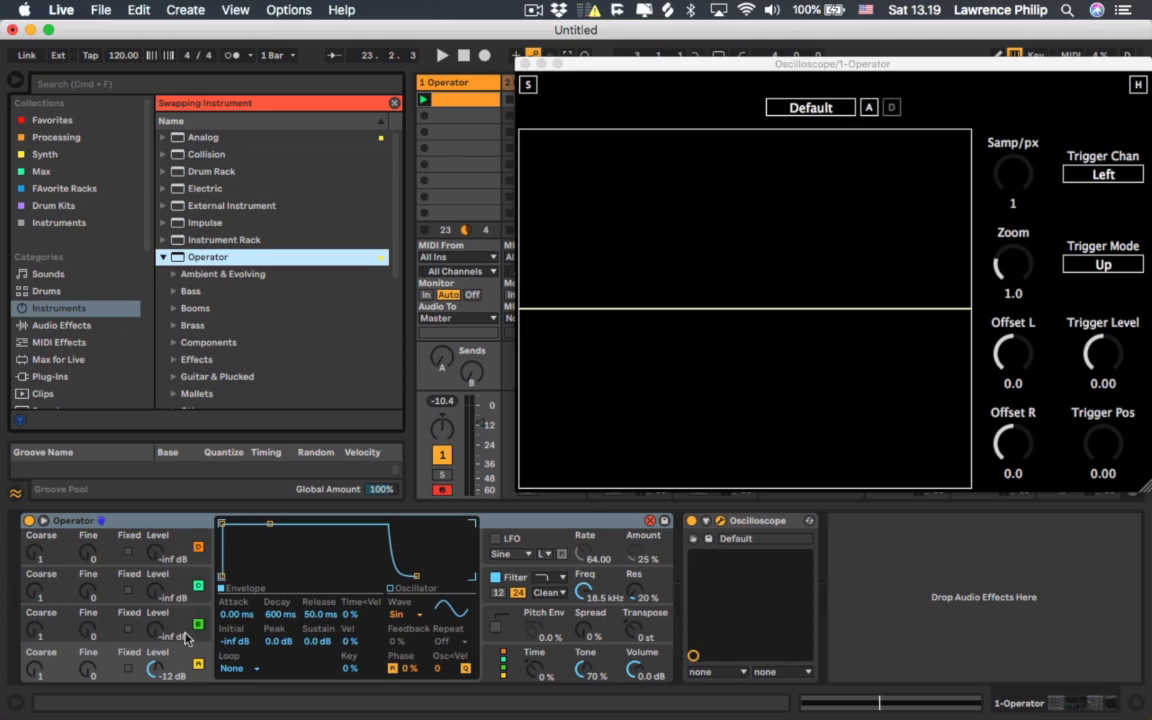
click(504, 668)
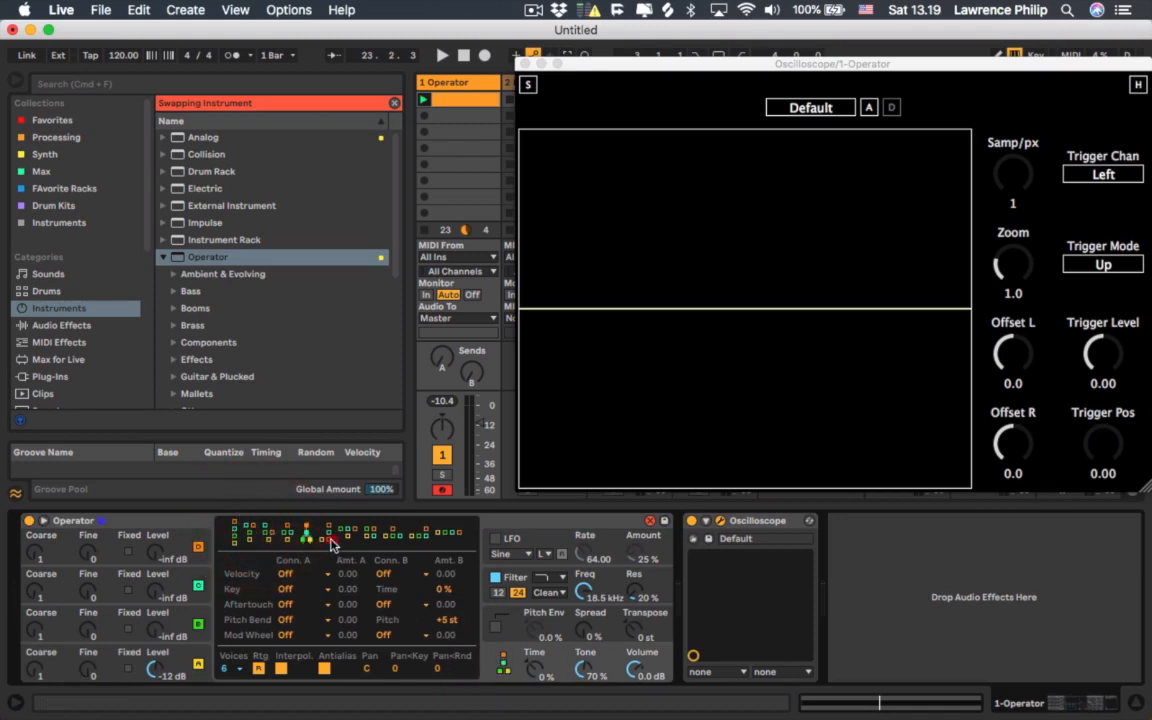
click(403, 540)
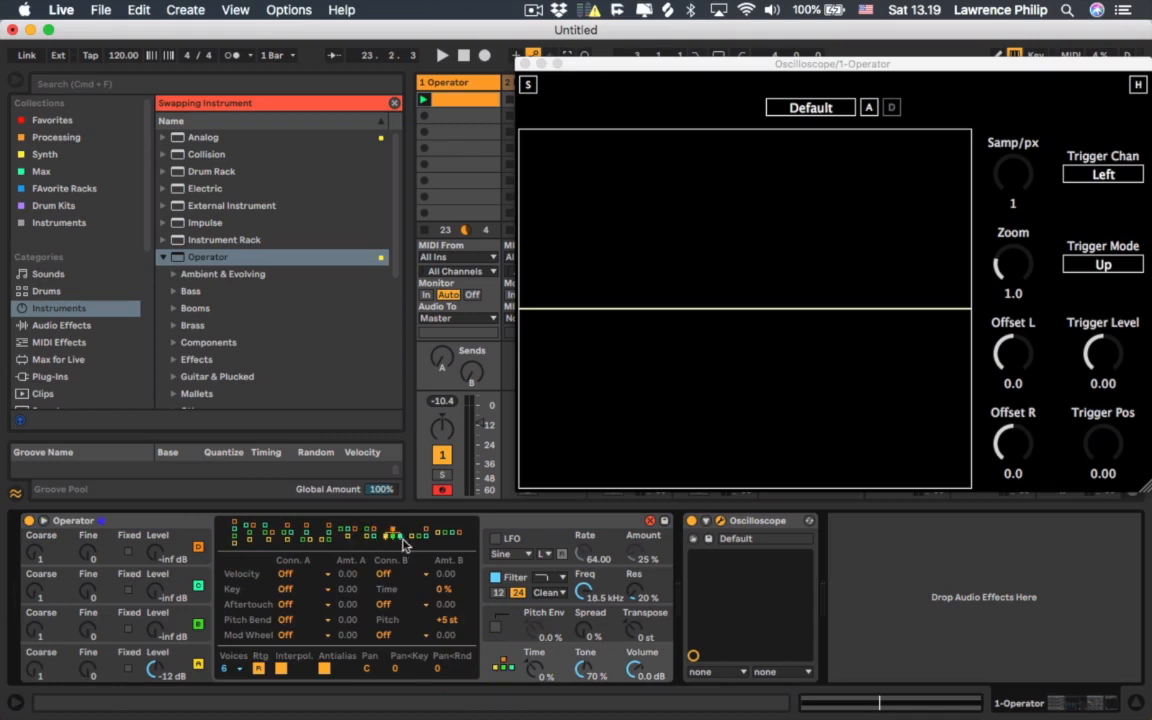
click(236, 532)
click(156, 592)
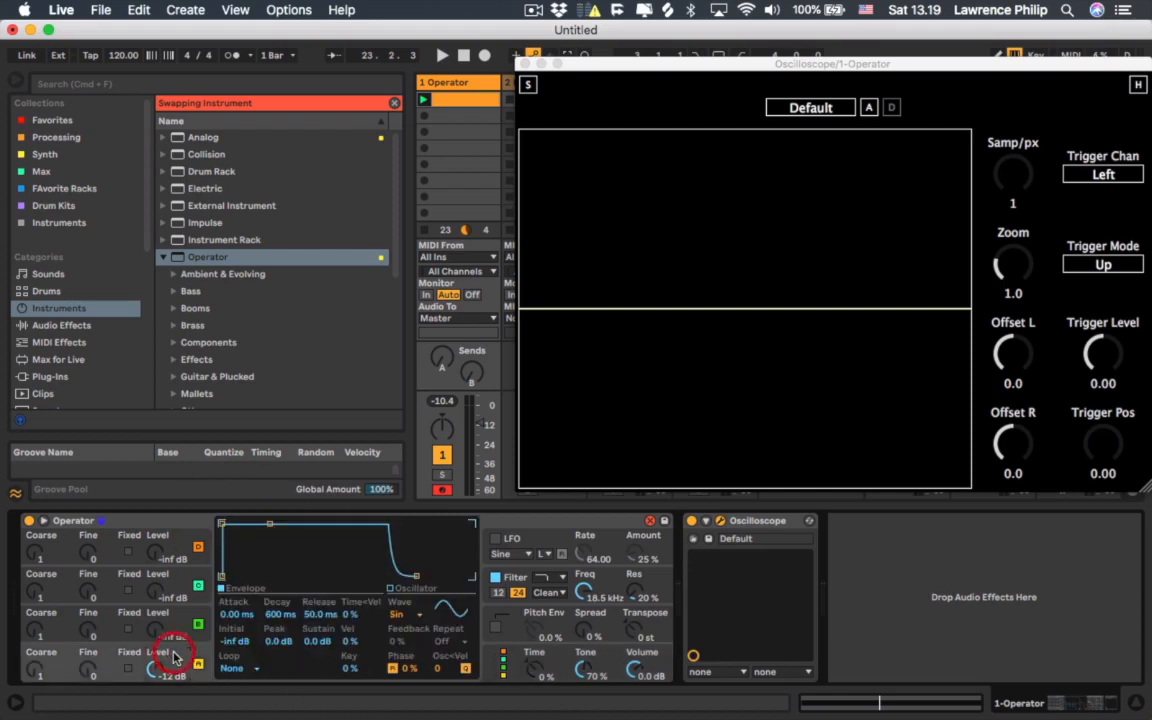
Play the clip on track 1 and raise oscillator B's level to -2.2 dB
click(424, 101)
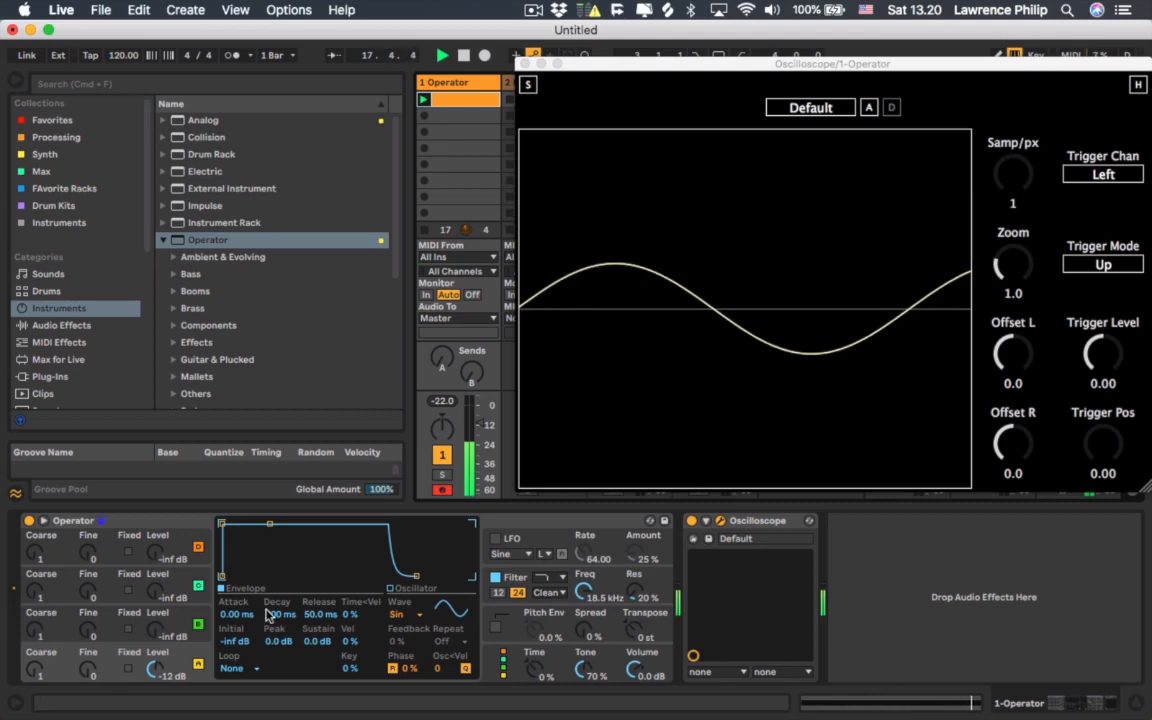
drag(155, 630, 155, 590)
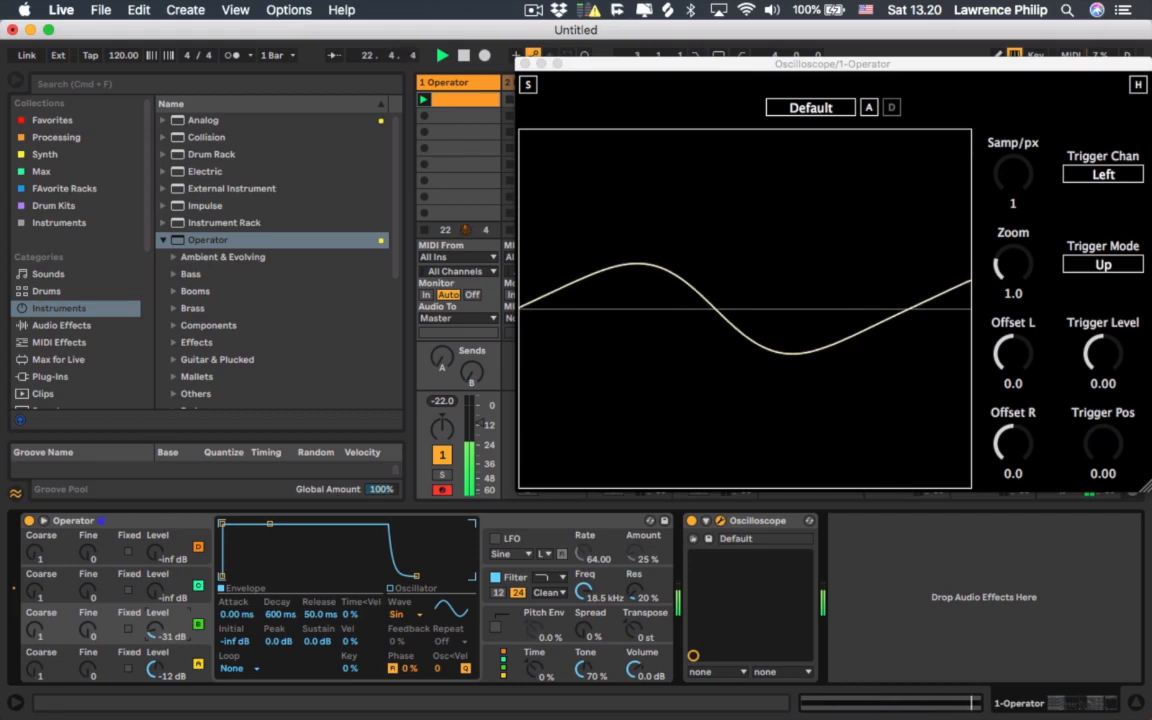
drag(155, 632, 155, 605)
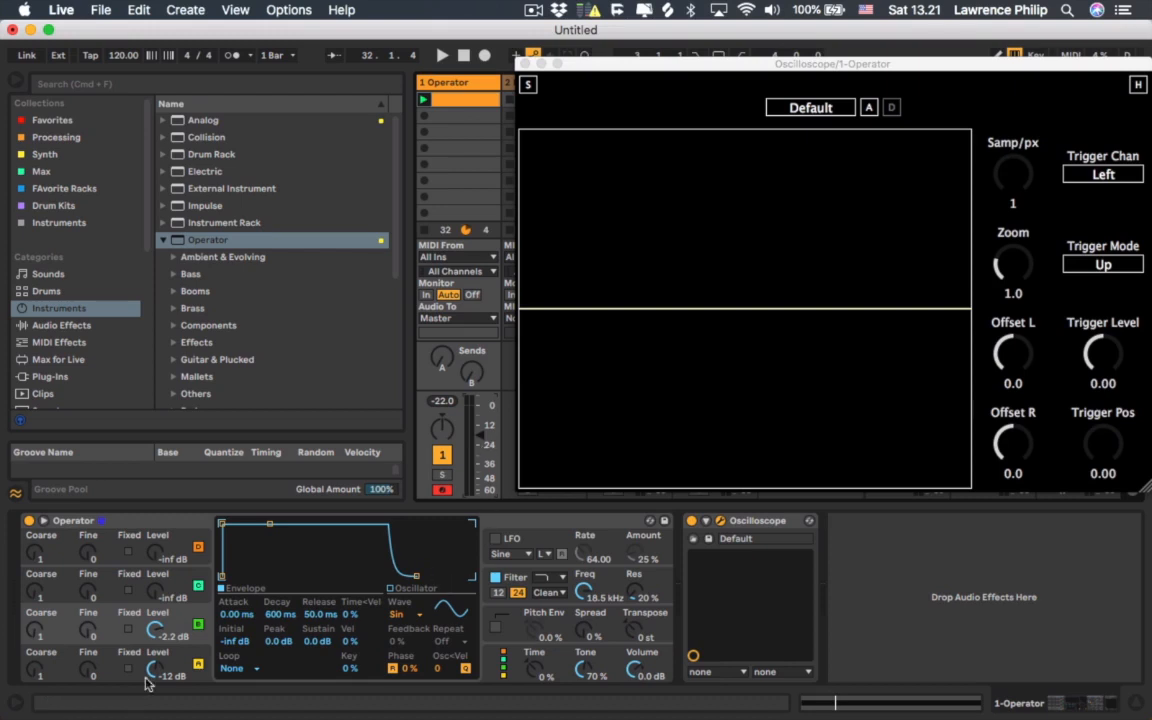
Turn oscillator B off and, during playback, shape oscillator A's envelope with a 4.32 s decay and -inf dB sustain
click(197, 625)
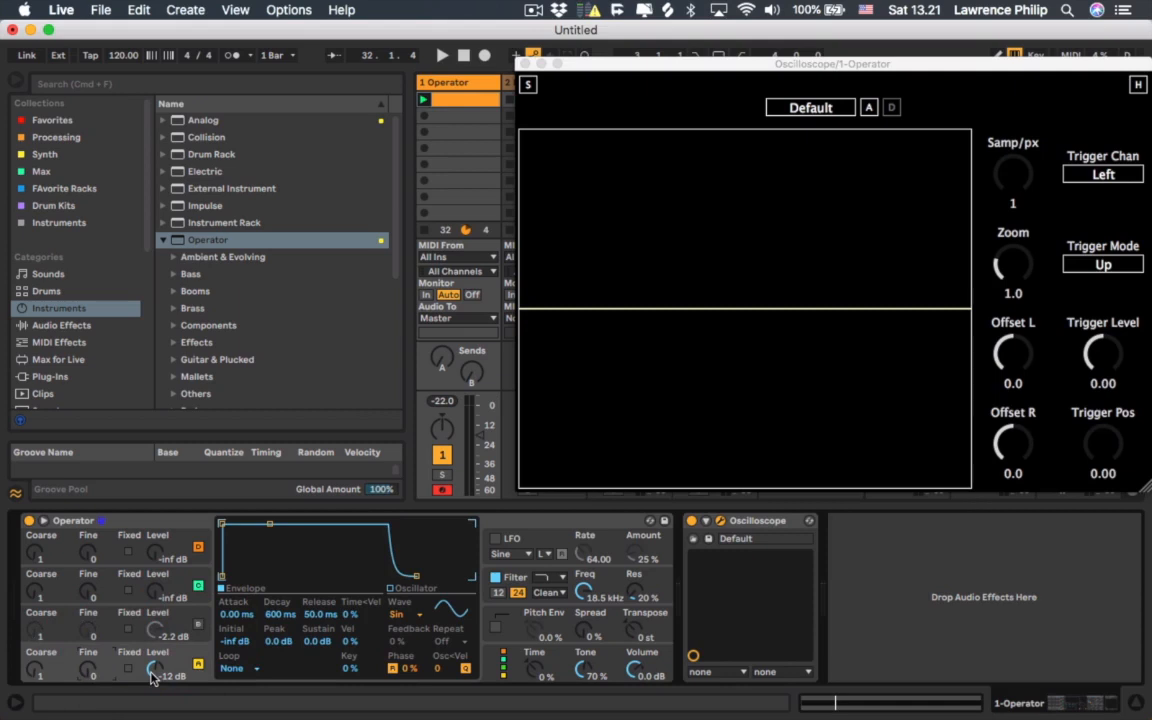
key(space)
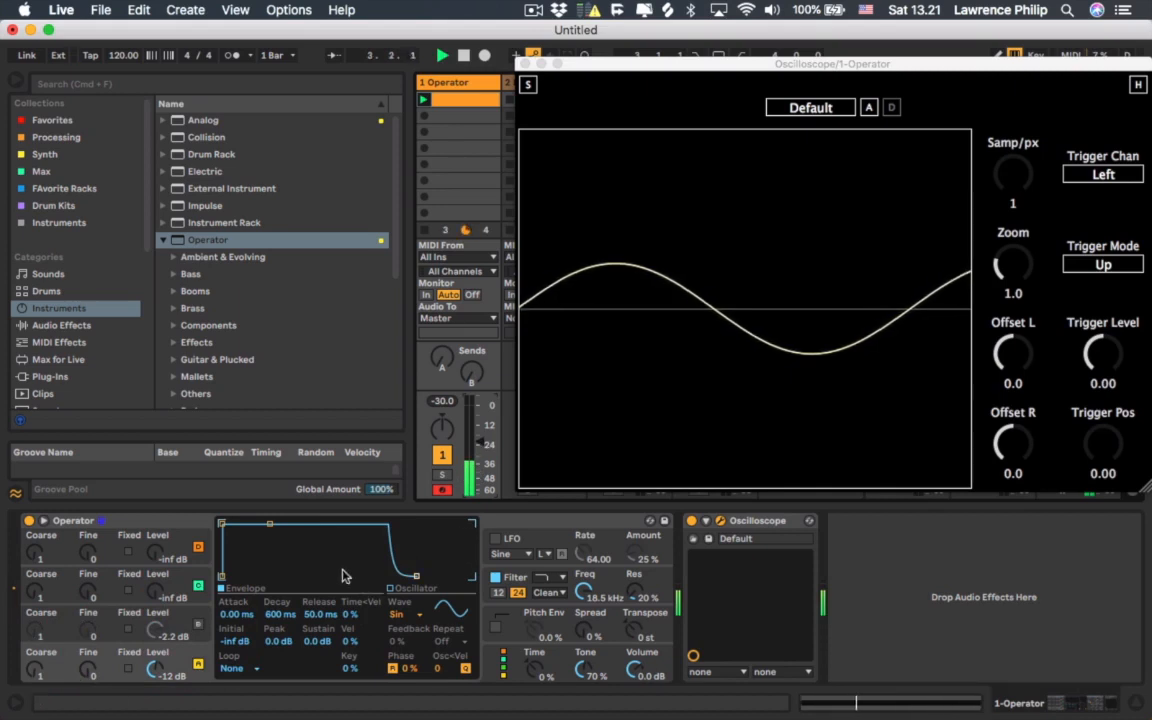
drag(277, 529, 278, 578)
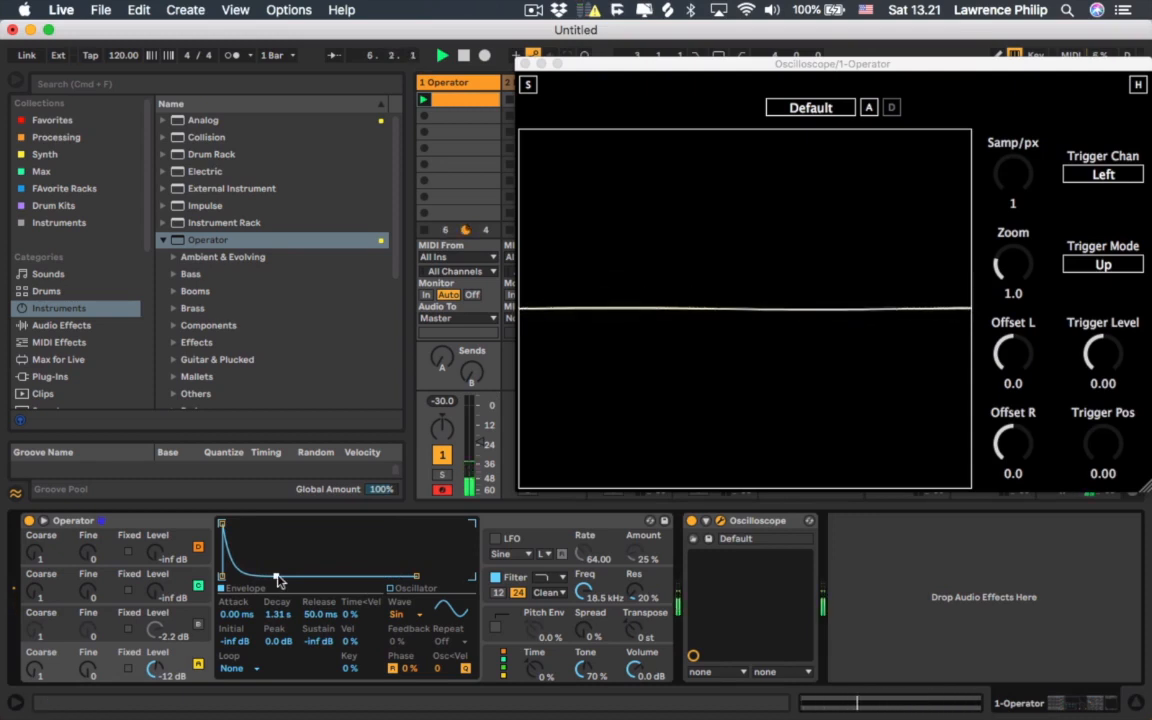
drag(278, 580, 286, 576)
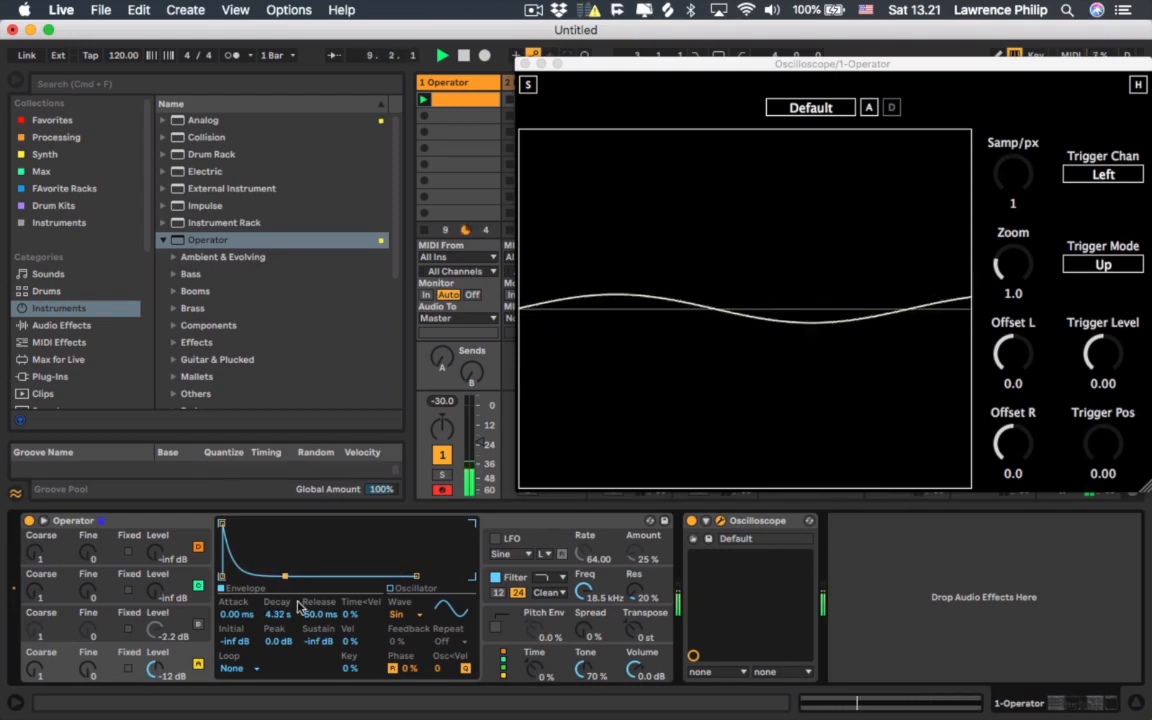
Turn oscillator B back on and shape its envelope with a 4.69 ms attack, 395 ms decay and -66 dB sustain
click(199, 628)
click(199, 664)
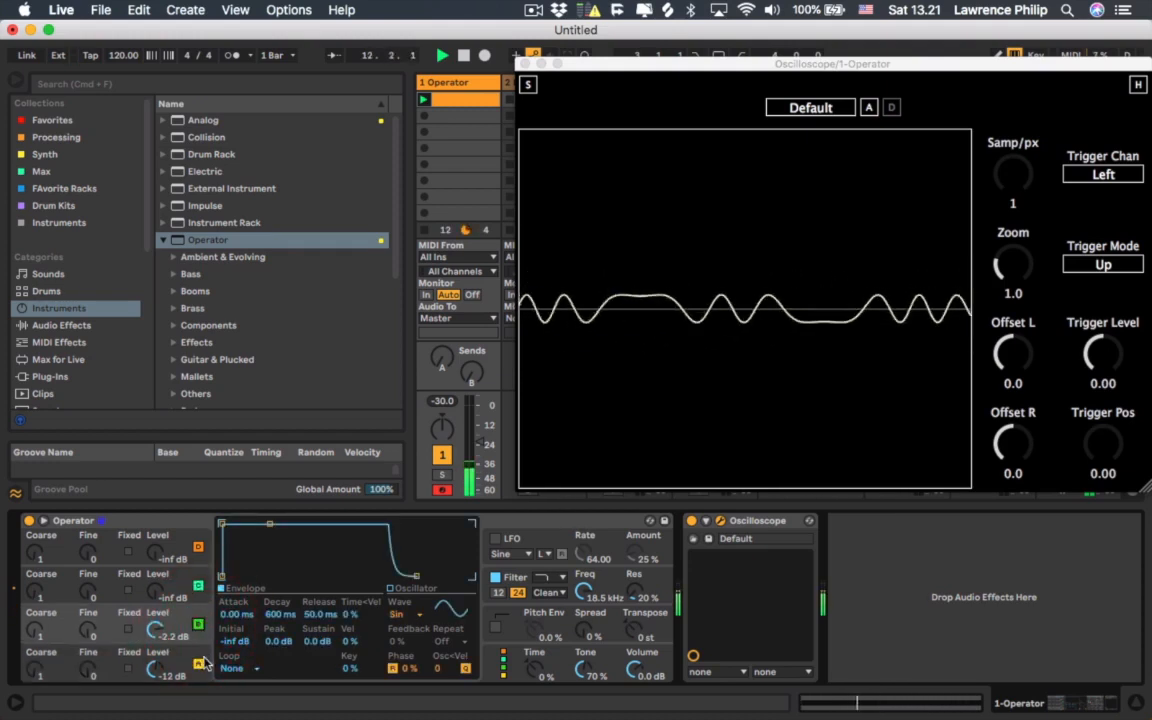
click(141, 617)
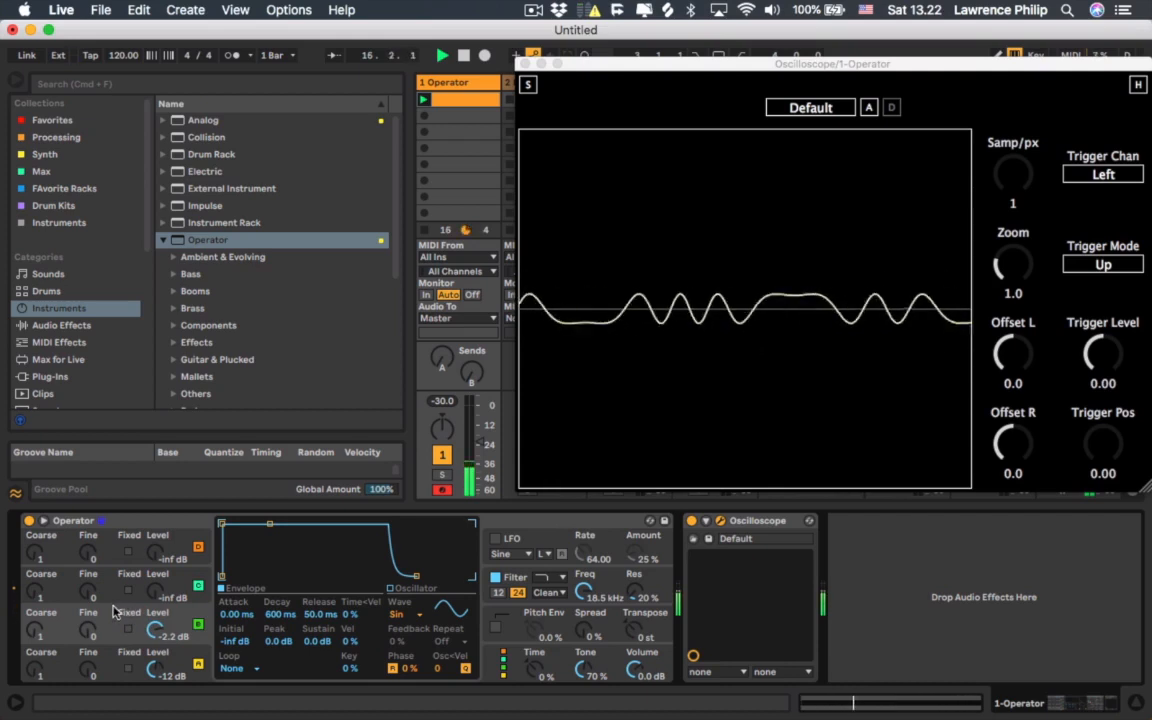
click(113, 607)
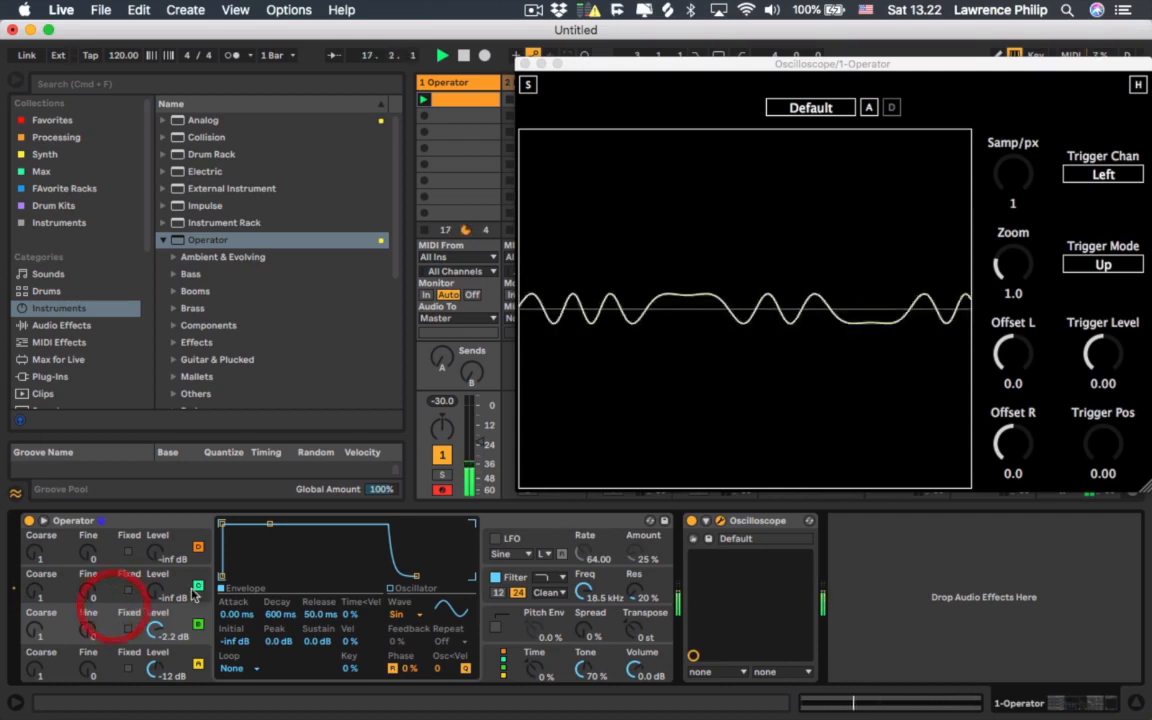
drag(270, 523, 270, 576)
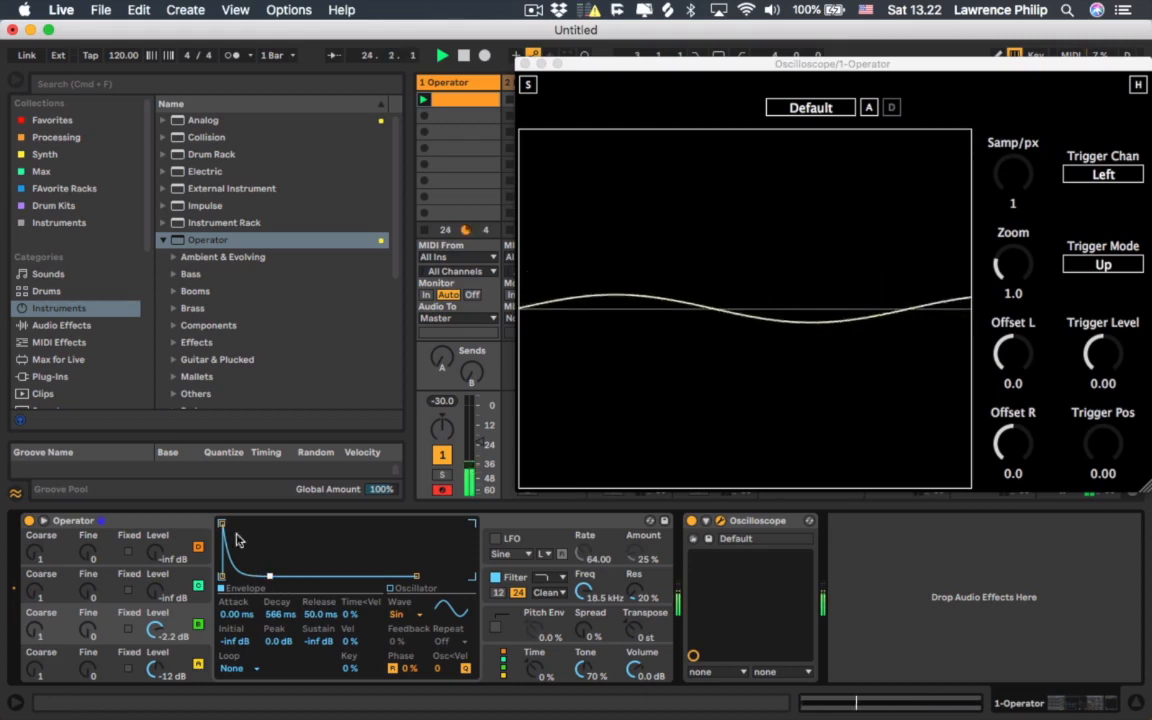
drag(222, 524, 248, 524)
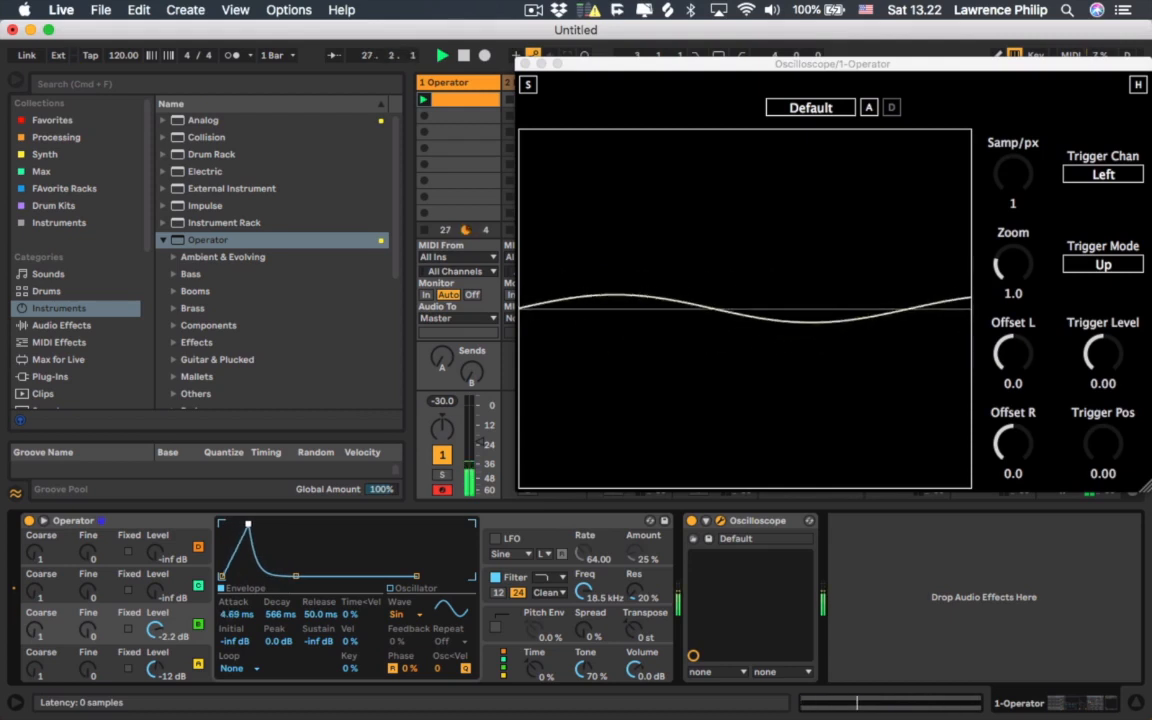
mouse_move(296, 576)
mouse_down()
mouse_move(284, 576)
mouse_move(293, 574)
mouse_up()
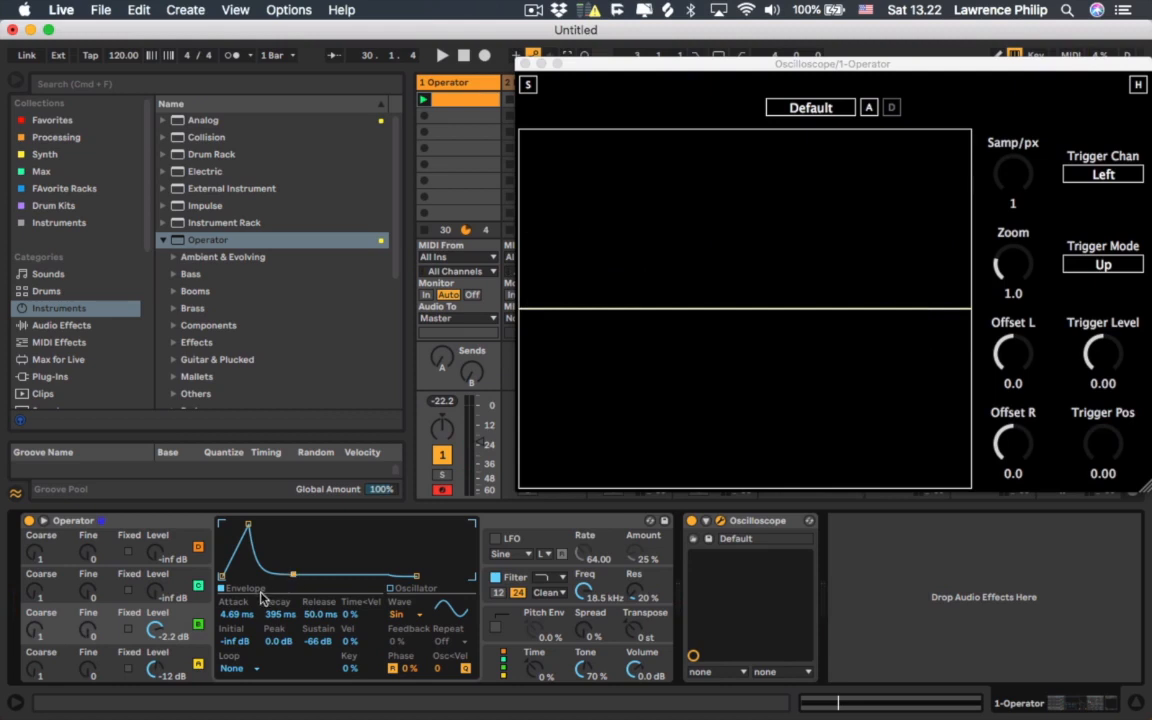
Try a 0.56 ms attack and a 26.3 ms attack on oscillator B's envelope
click(133, 655)
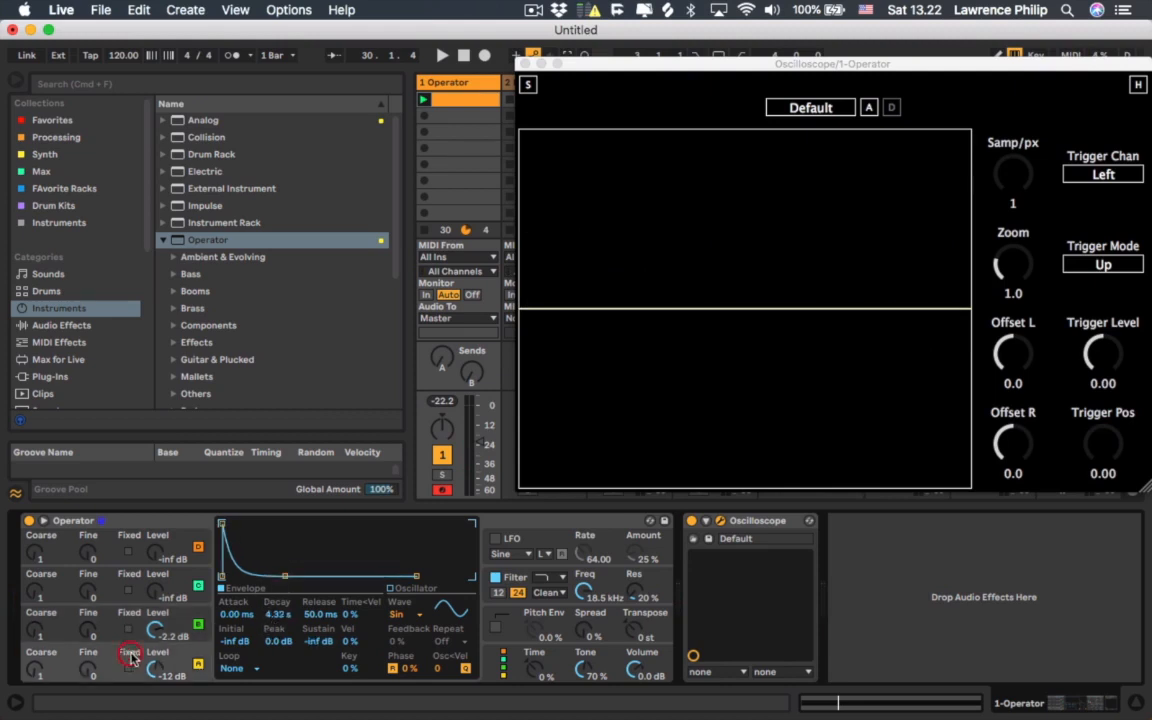
click(124, 547)
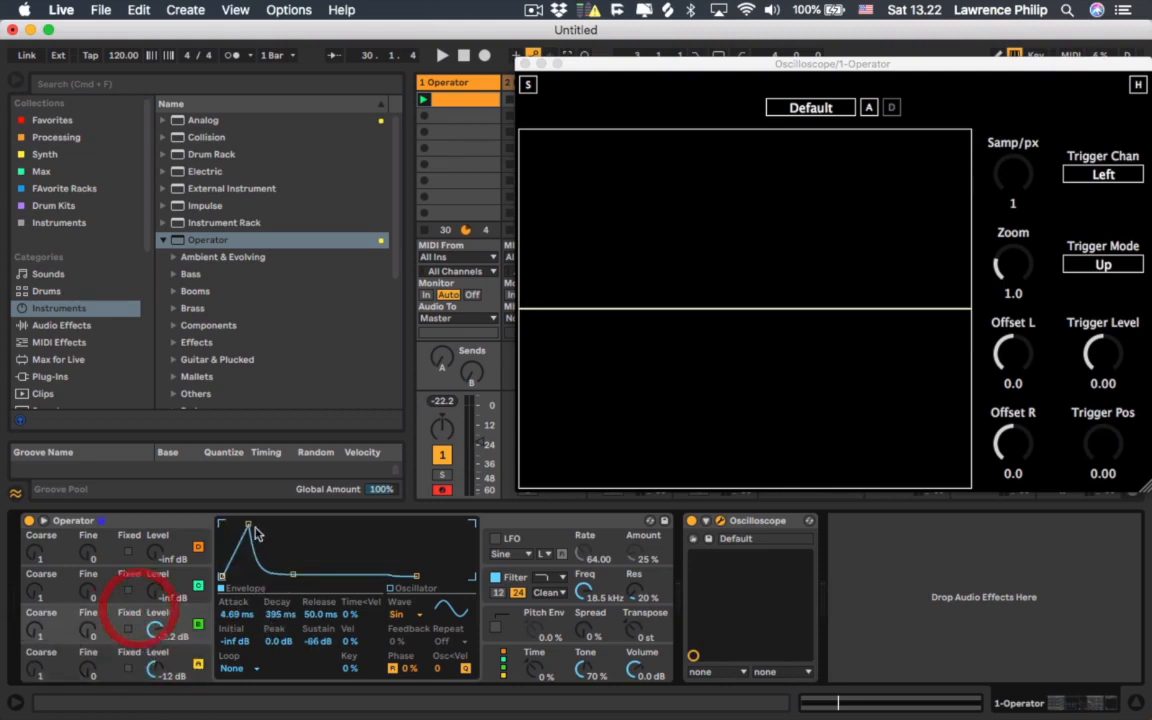
drag(249, 530, 233, 524)
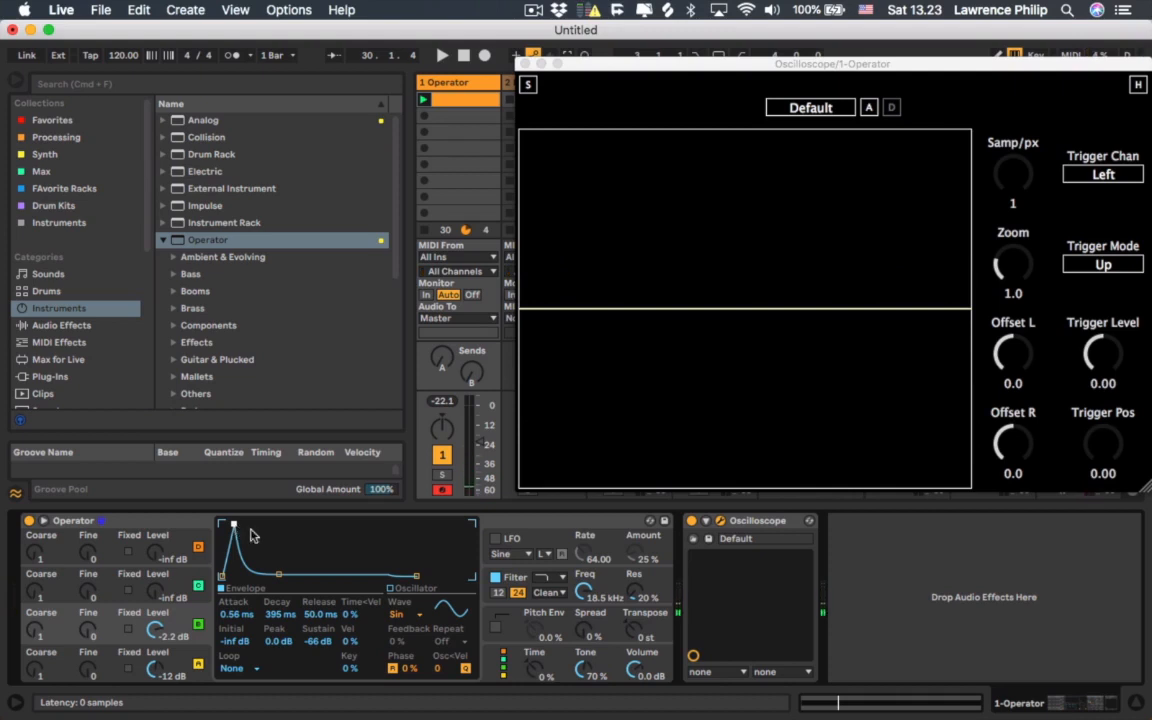
drag(233, 524, 260, 523)
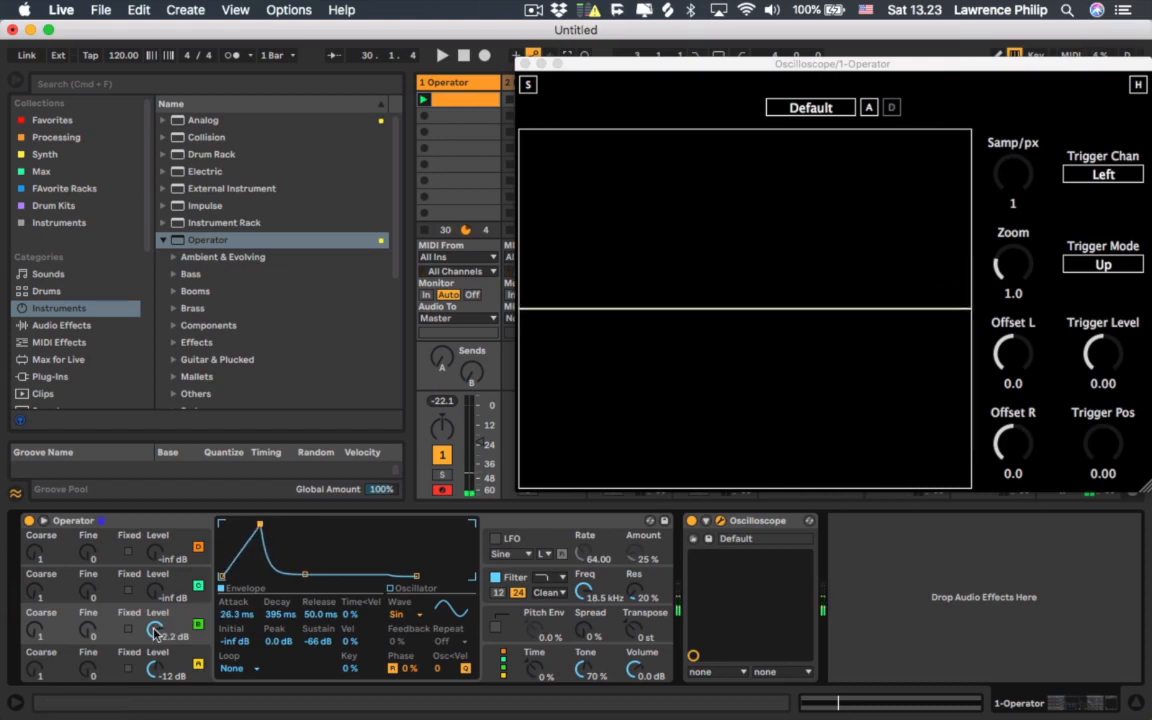
Set oscillator B's level to -12 dB and its envelope to a 7.97 ms attack, 2.38 s decay and -inf dB sustain
drag(155, 629, 155, 648)
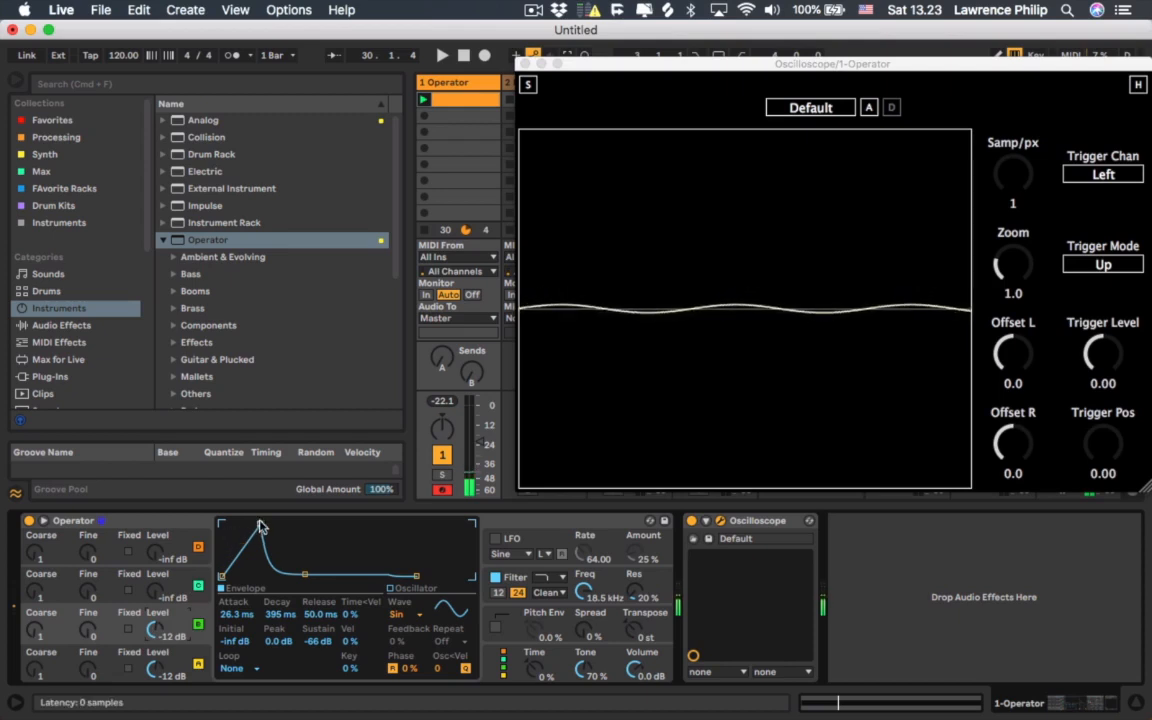
drag(260, 523, 252, 523)
drag(297, 575, 310, 576)
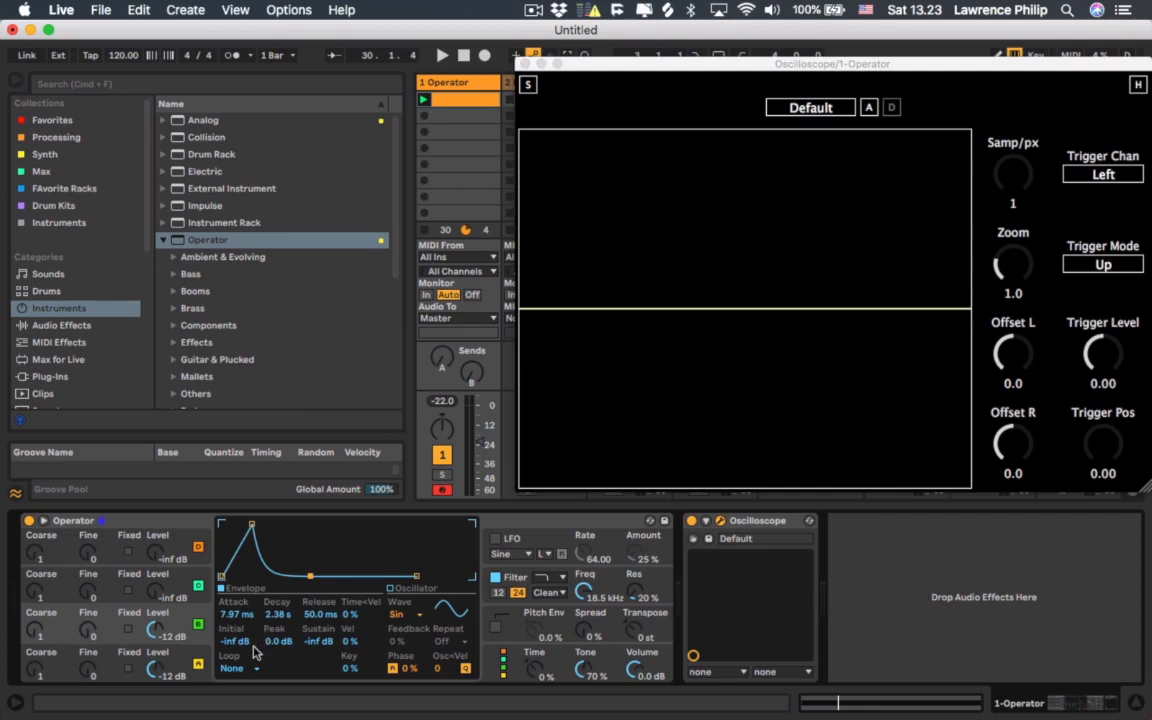
Set oscillator C to Saw 64 at -18 dB, with an 86.8 ms attack, 311 ms decay and -inf dB sustain
click(137, 578)
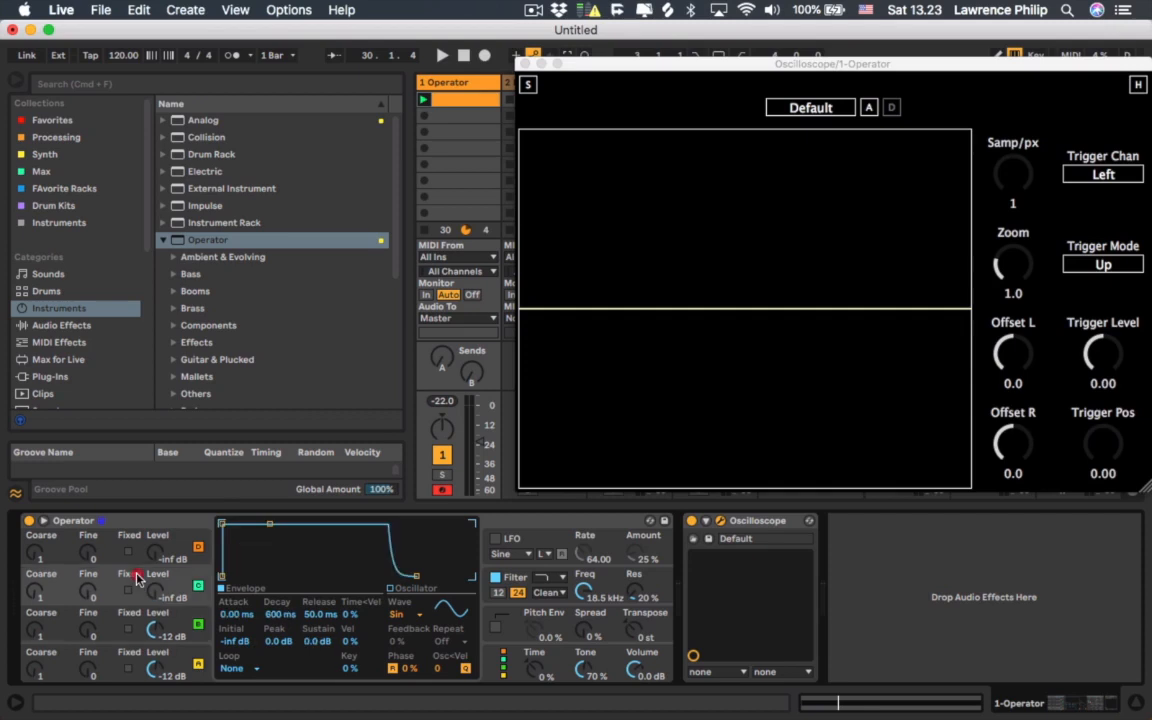
click(403, 616)
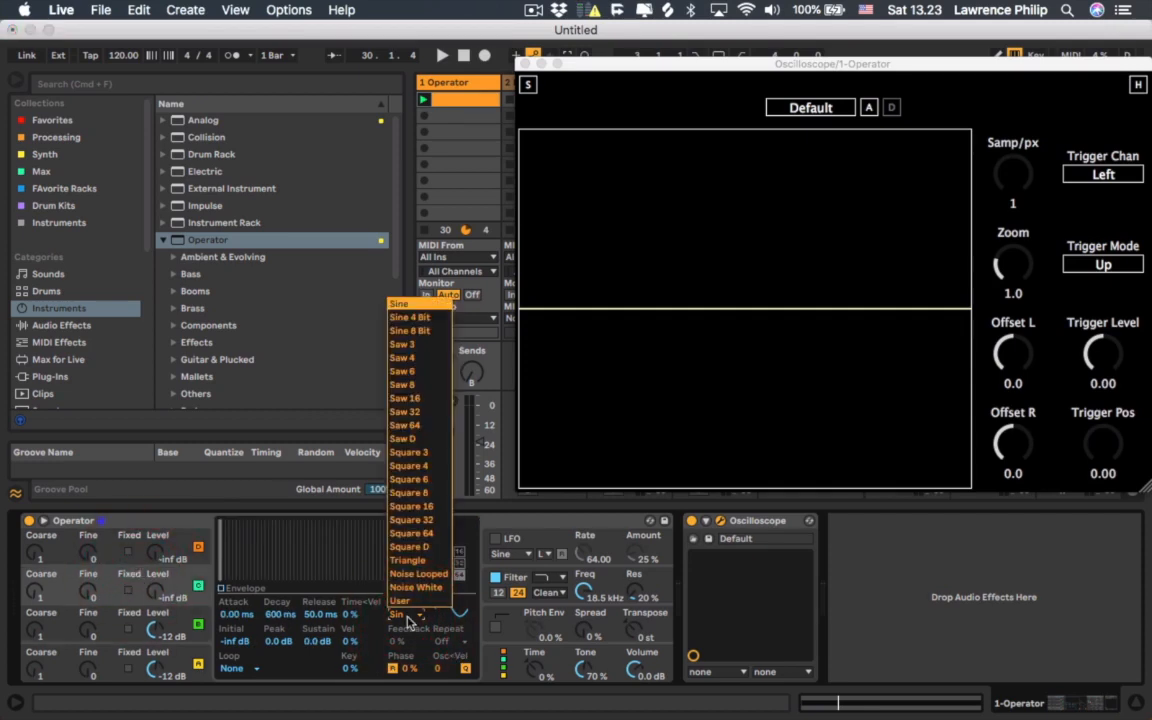
click(420, 428)
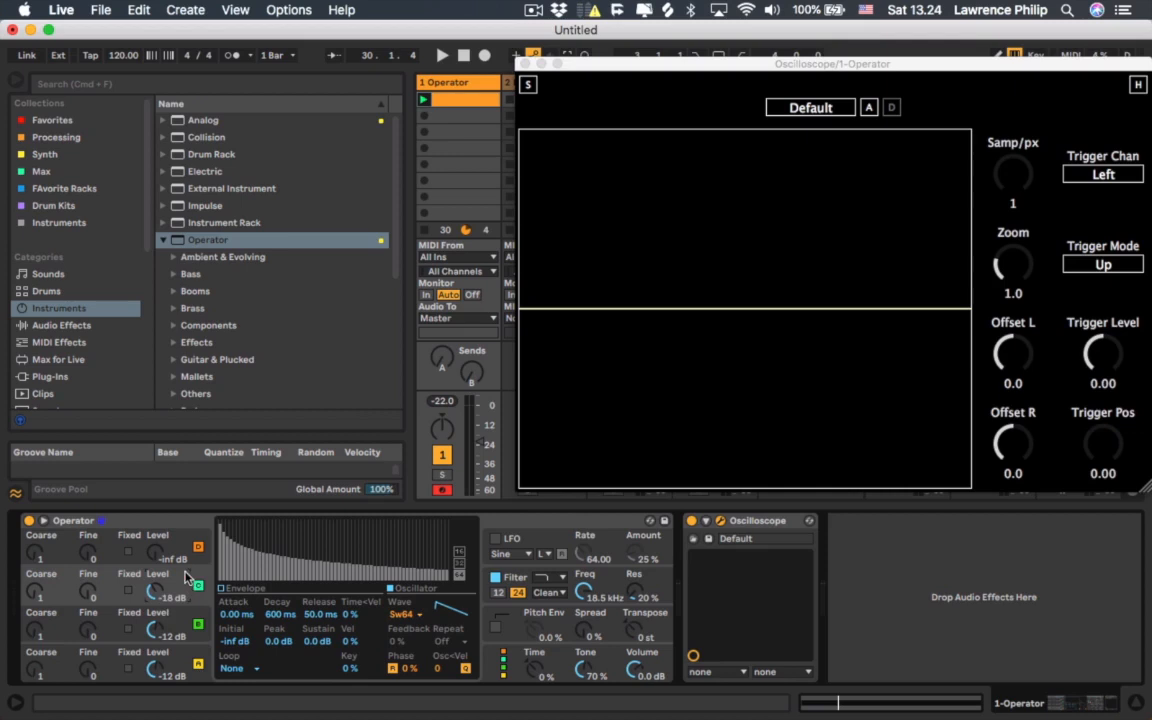
click(238, 588)
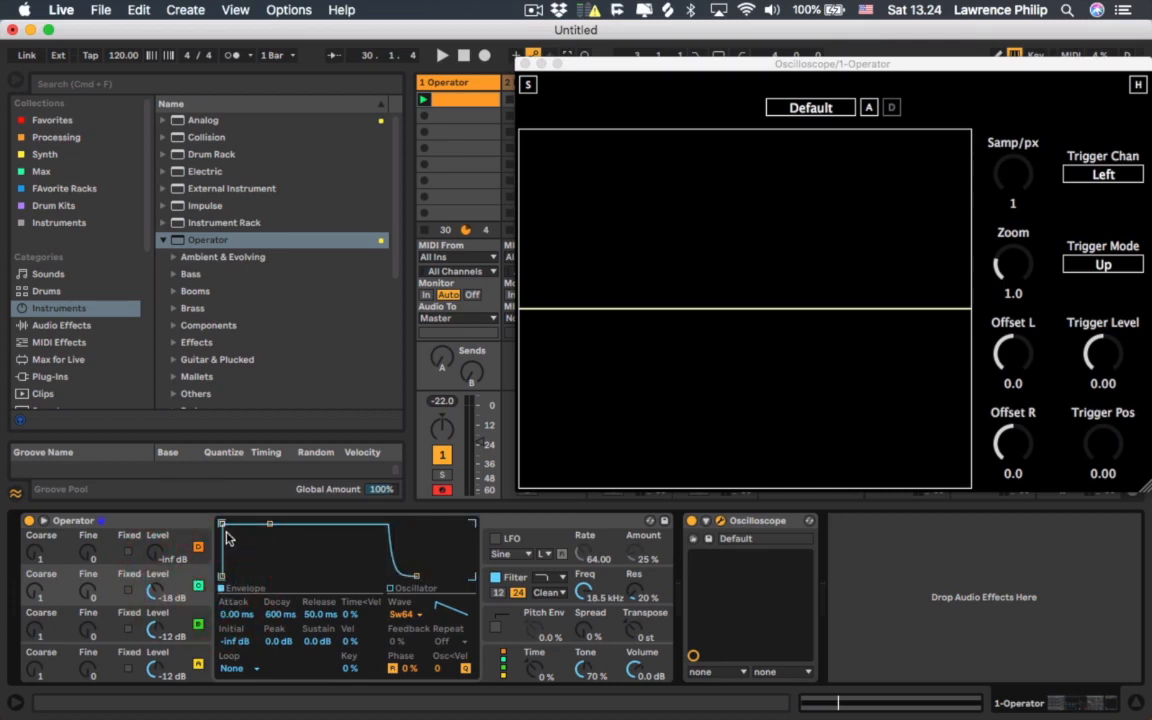
drag(221, 523, 310, 578)
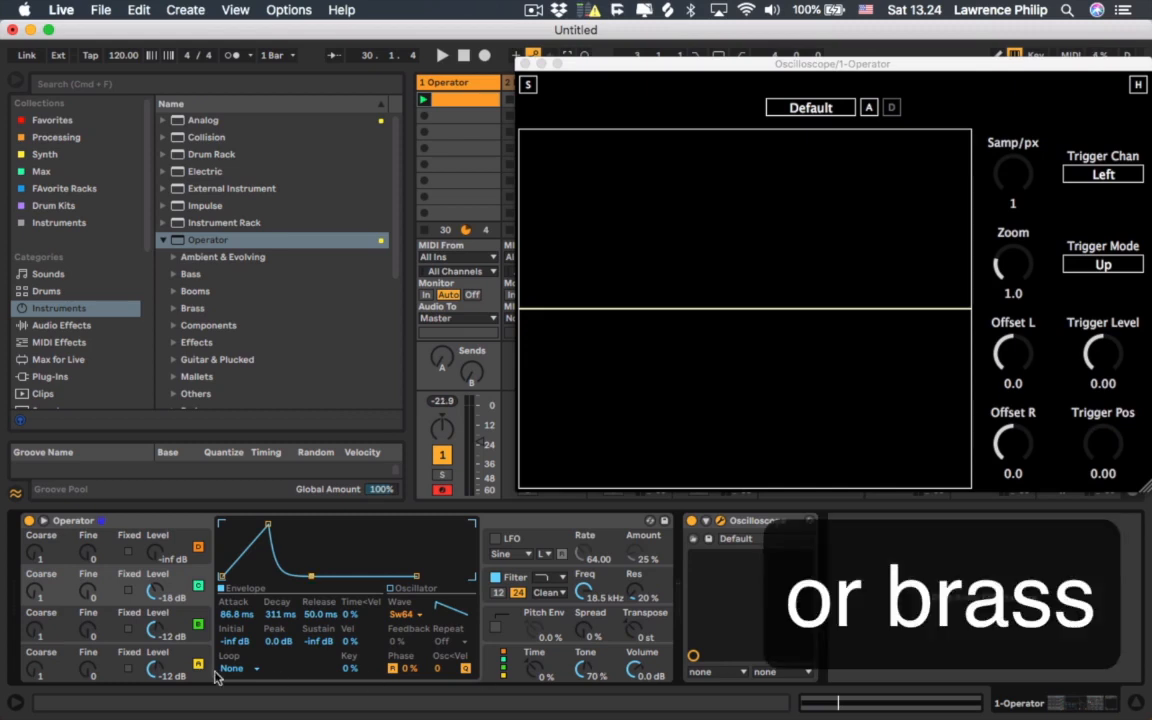
Lower Operator's filter frequency to 255 Hz and set the filter envelope amount to 100%
click(512, 622)
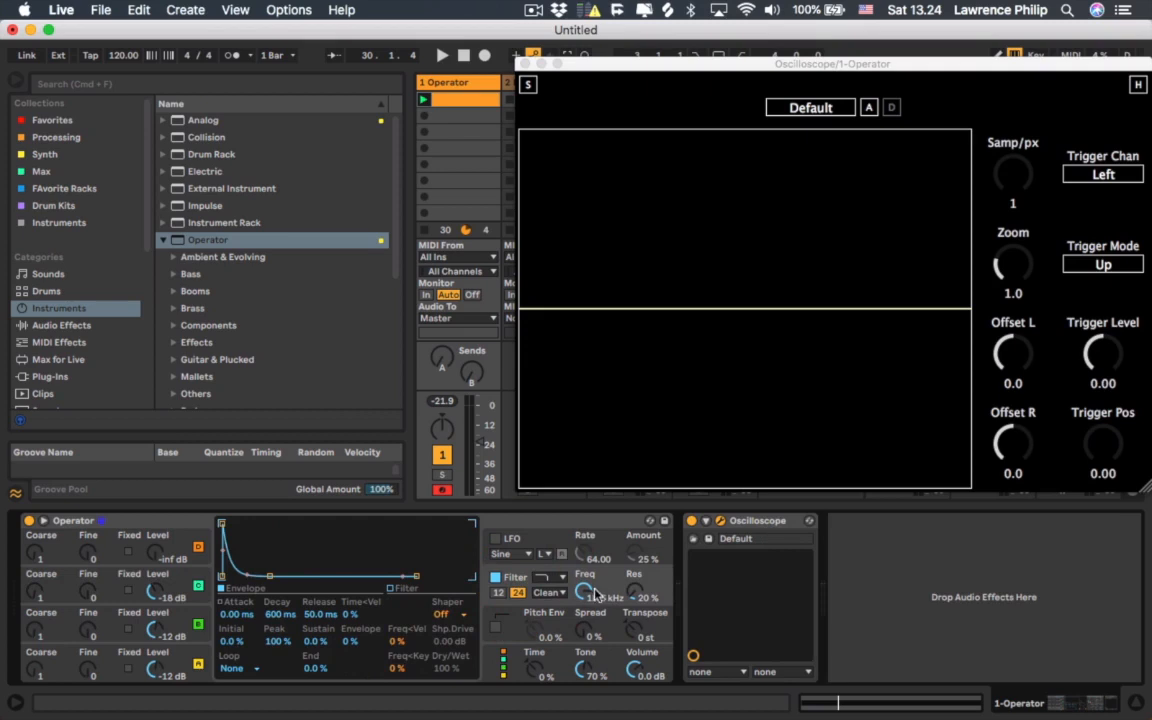
drag(584, 592, 584, 702)
mouse_move(584, 592)
mouse_down()
mouse_move(584, 530)
mouse_move(584, 562)
mouse_up()
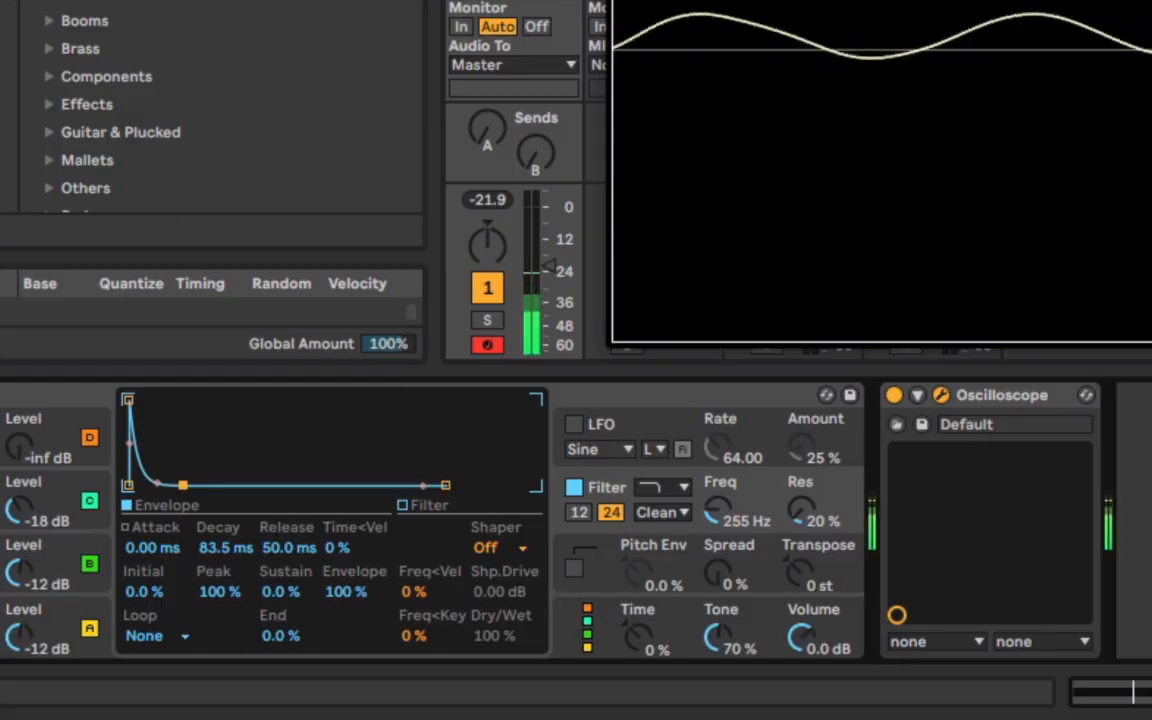
Shape the filter envelope with a 1.87 s decay and a 635 ms attack
drag(184, 484, 223, 487)
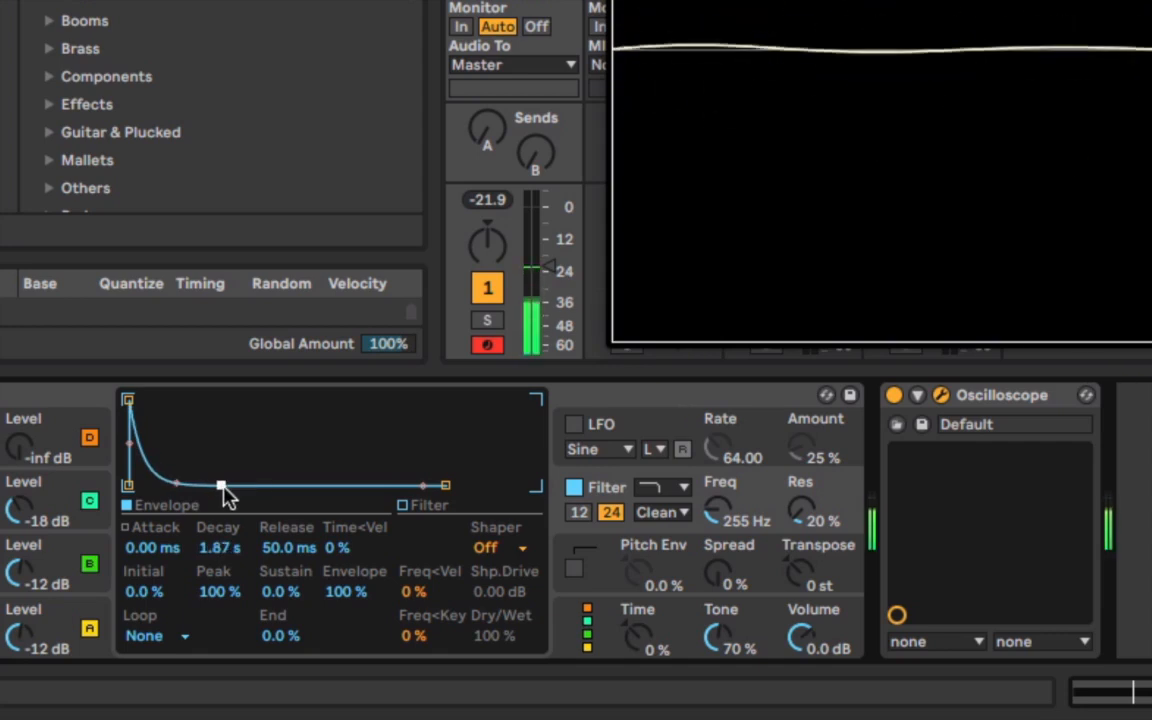
drag(128, 400, 150, 403)
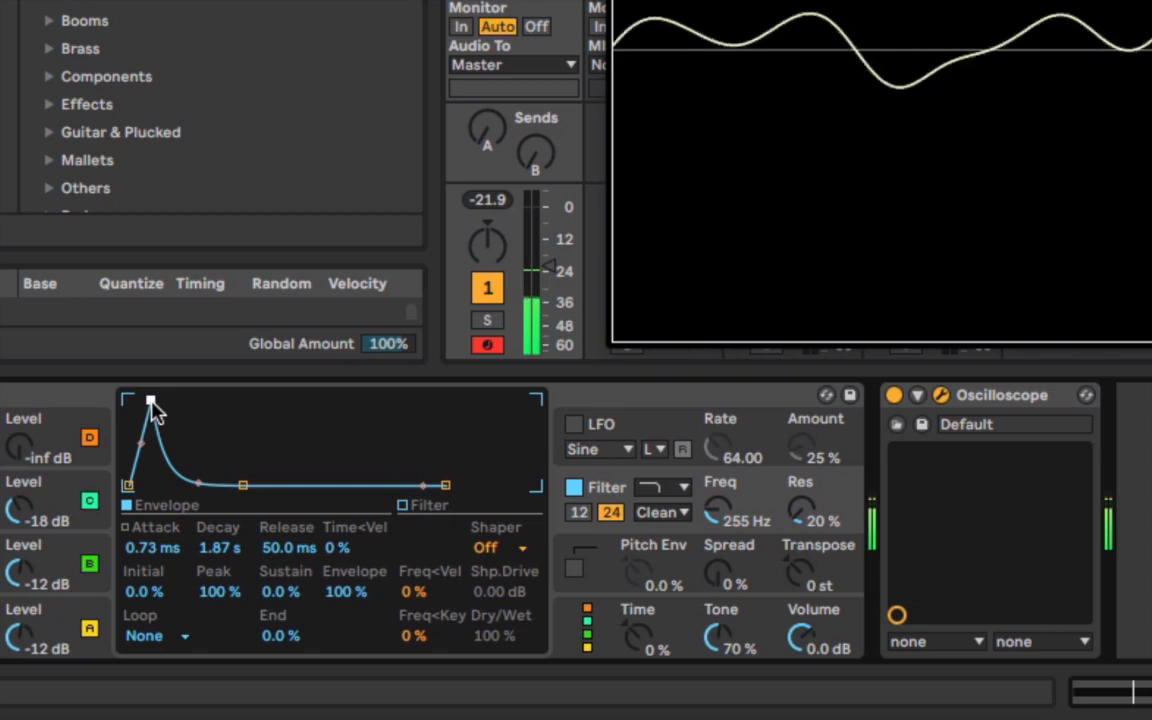
drag(151, 403, 186, 404)
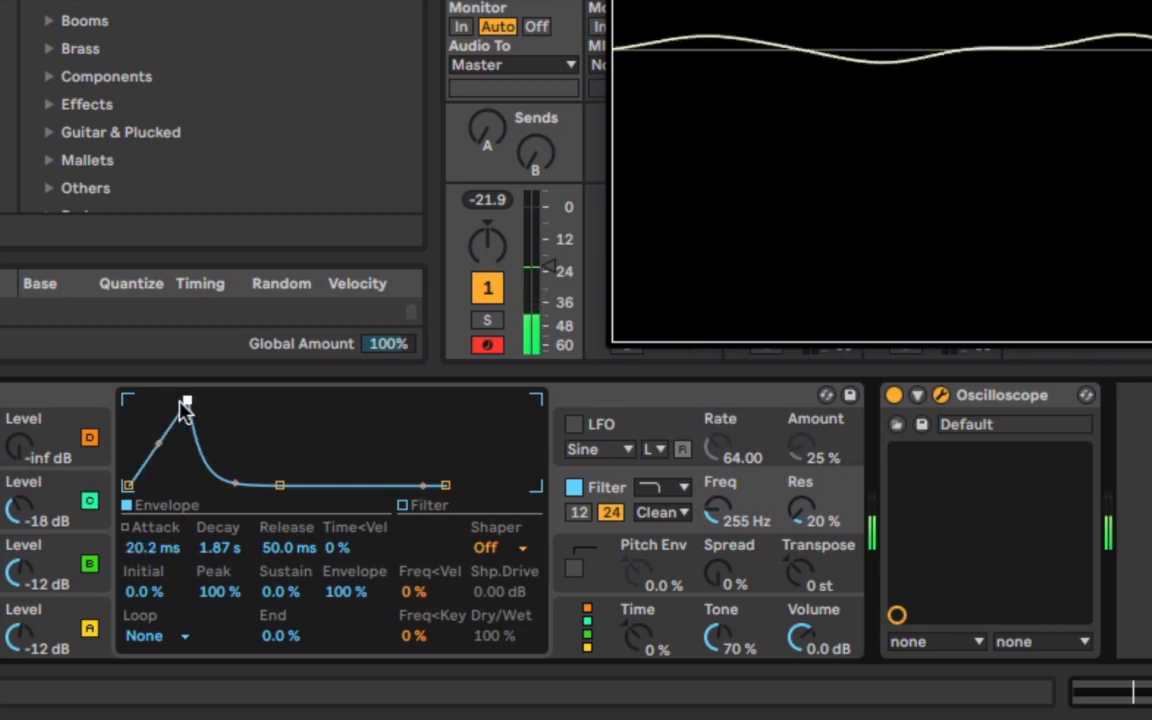
drag(186, 404, 224, 405)
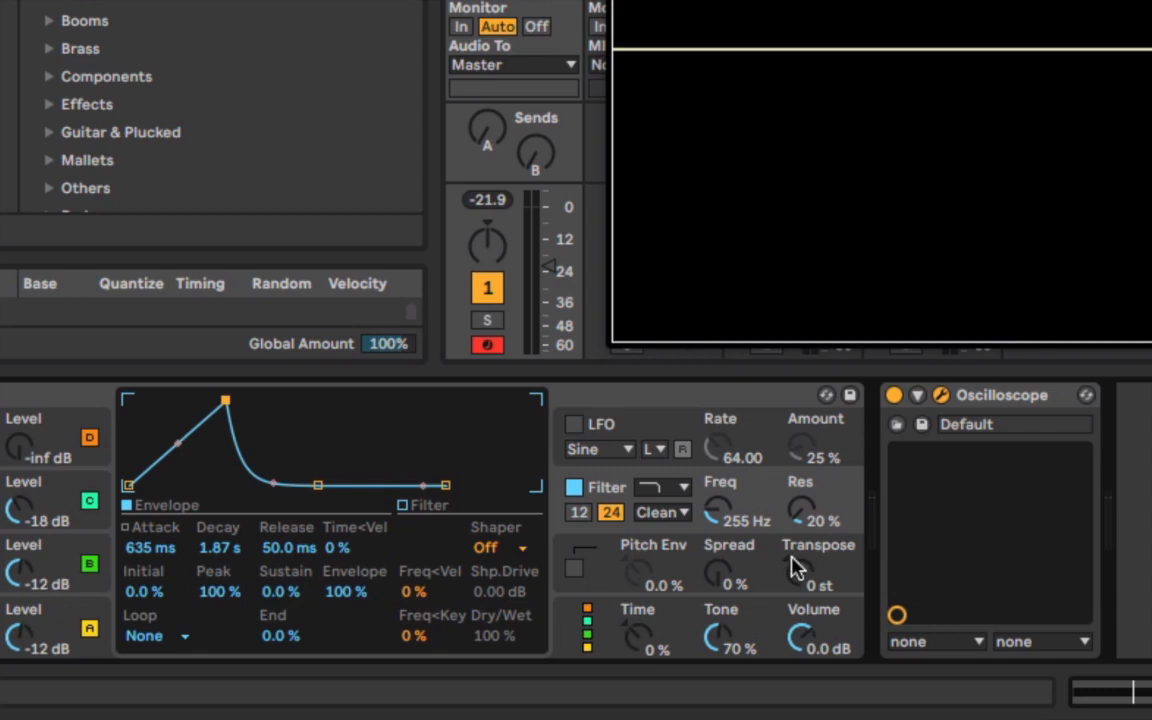
Turn on the pitch envelope with a 0.11 ms attack and 11% amount, and set Operator's spread to 38%
click(618, 573)
click(575, 569)
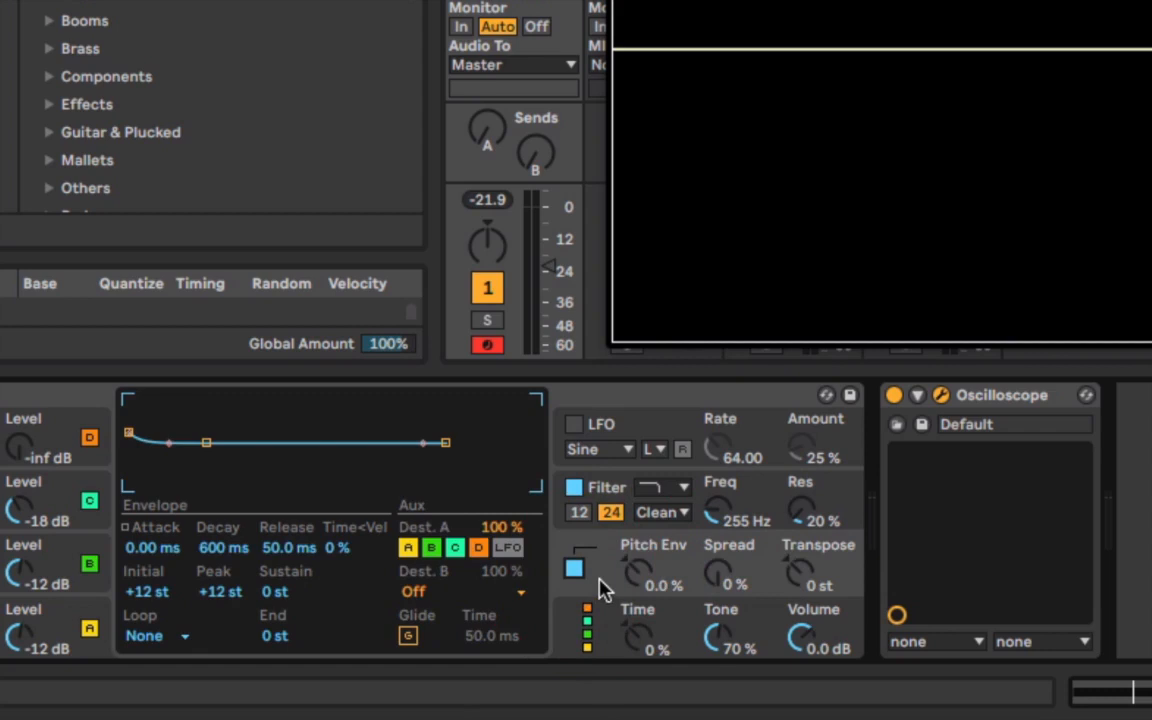
drag(128, 433, 130, 433)
click(218, 590)
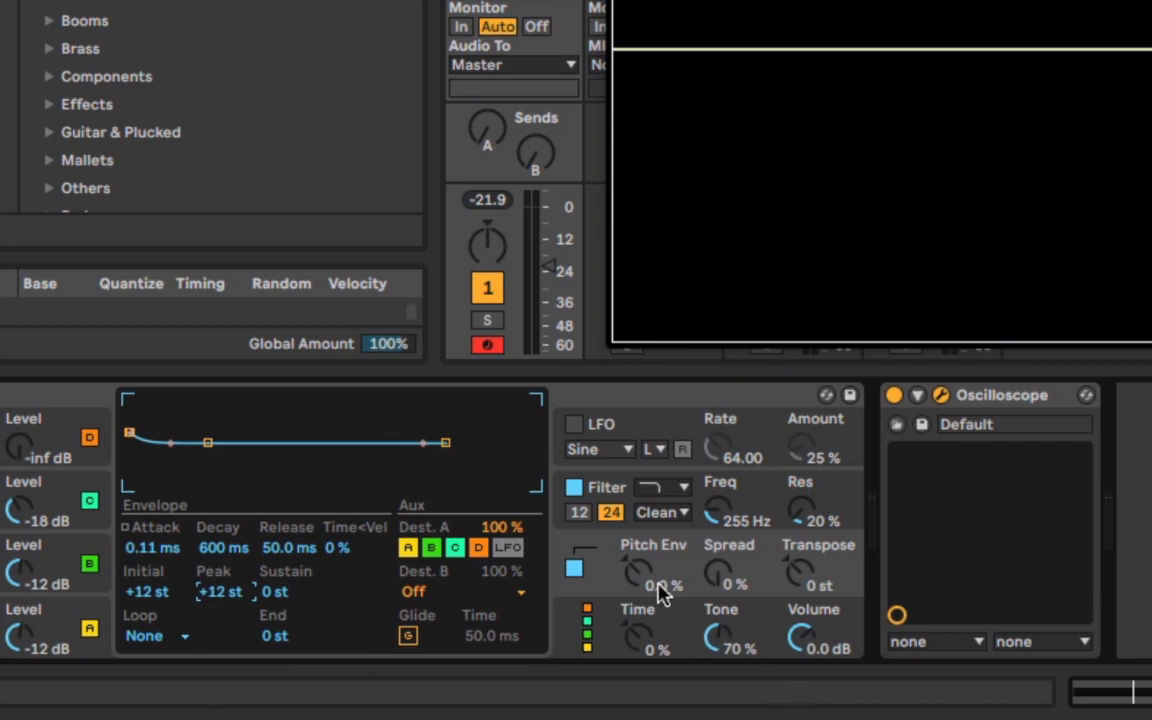
drag(636, 572, 636, 560)
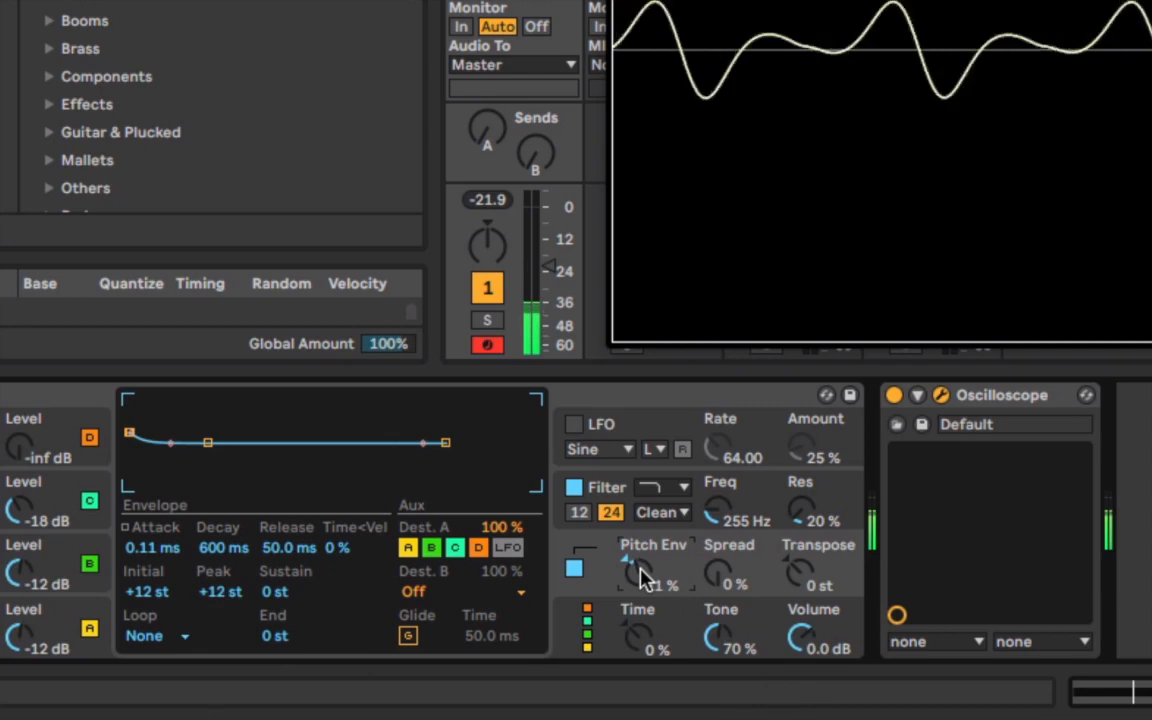
mouse_move(640, 578)
mouse_down()
mouse_move(640, 600)
mouse_move(640, 570)
mouse_up()
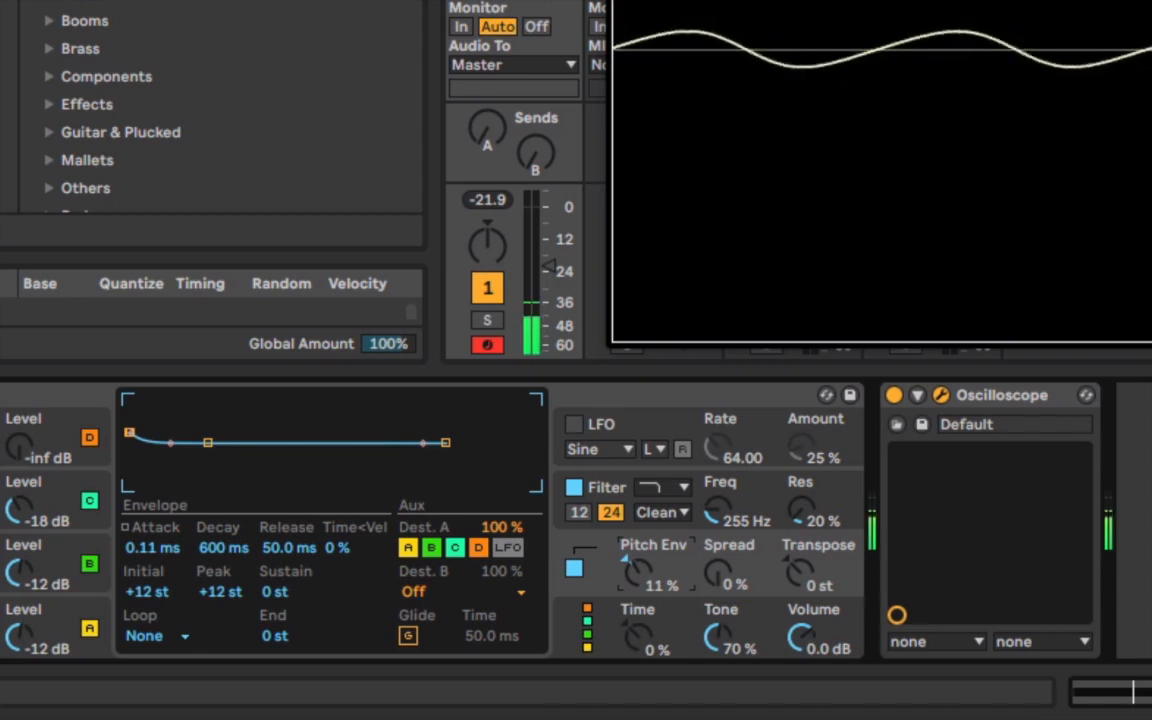
drag(717, 578, 717, 539)
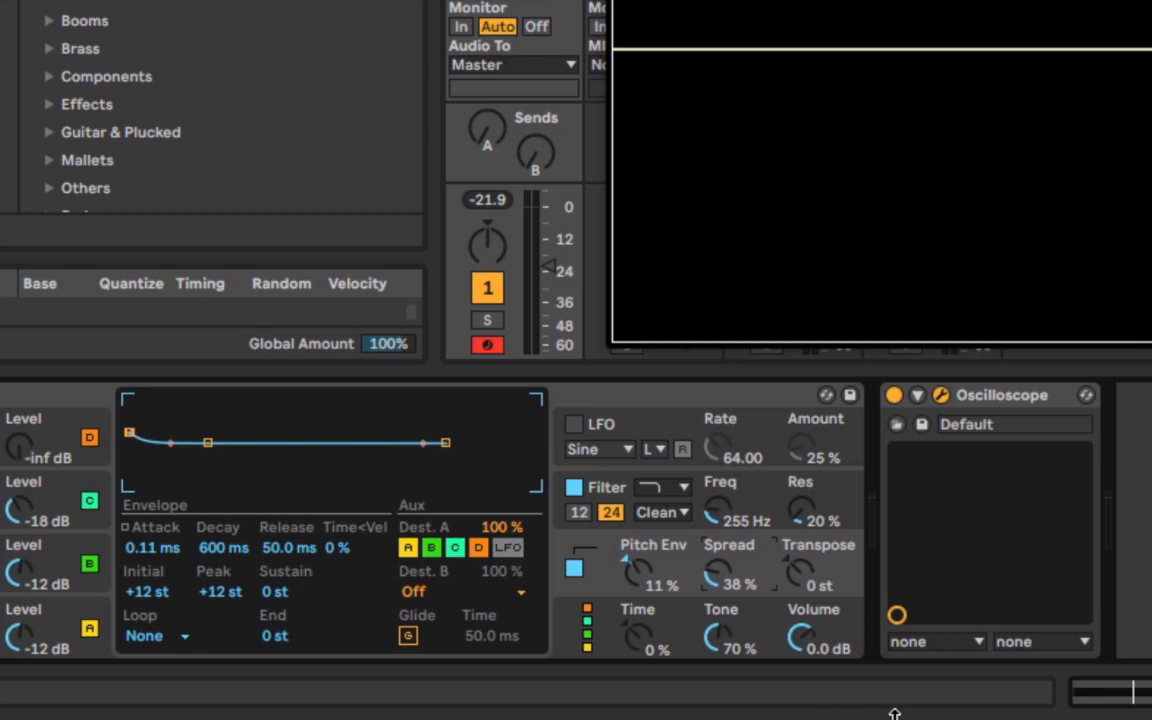
Swap the instrument for a default Operator and fix oscillator A's frequency at 48 Hz
click(826, 395)
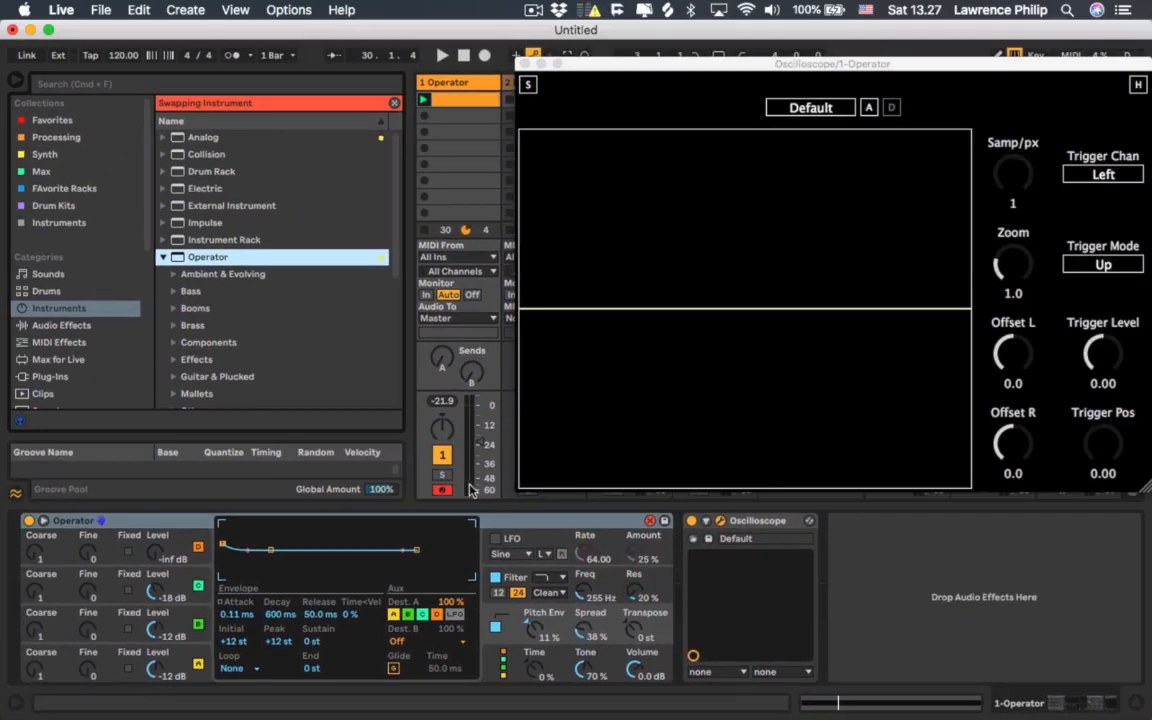
double_click(216, 258)
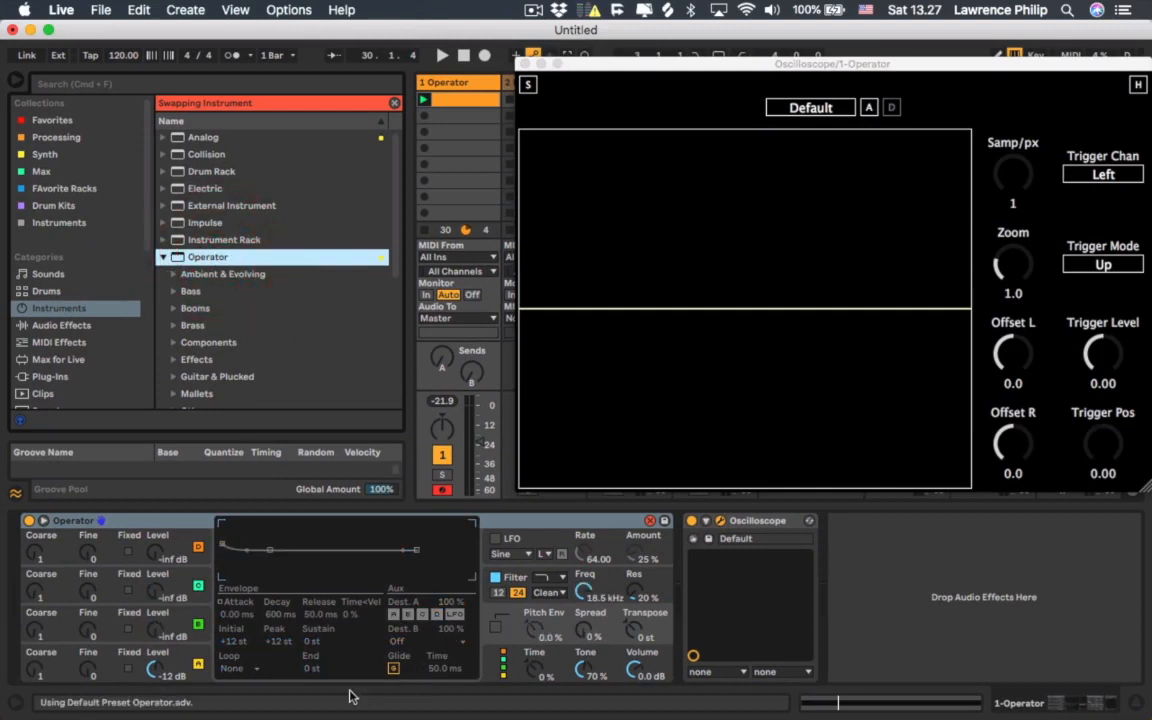
click(181, 652)
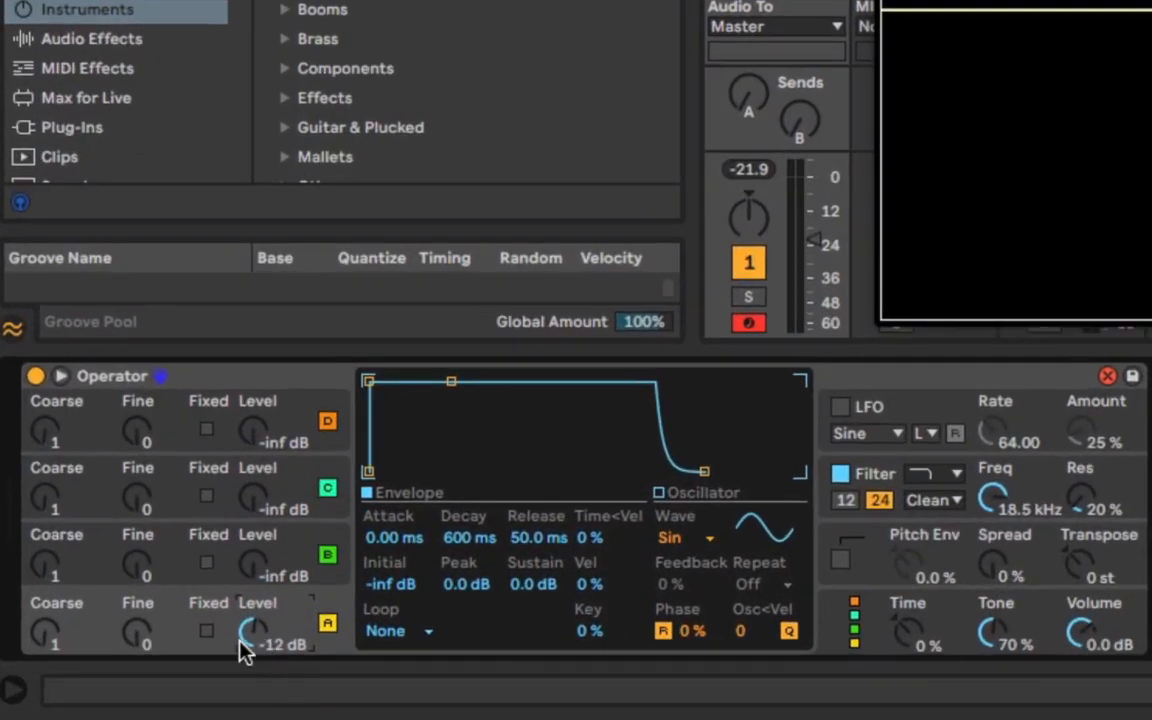
click(207, 632)
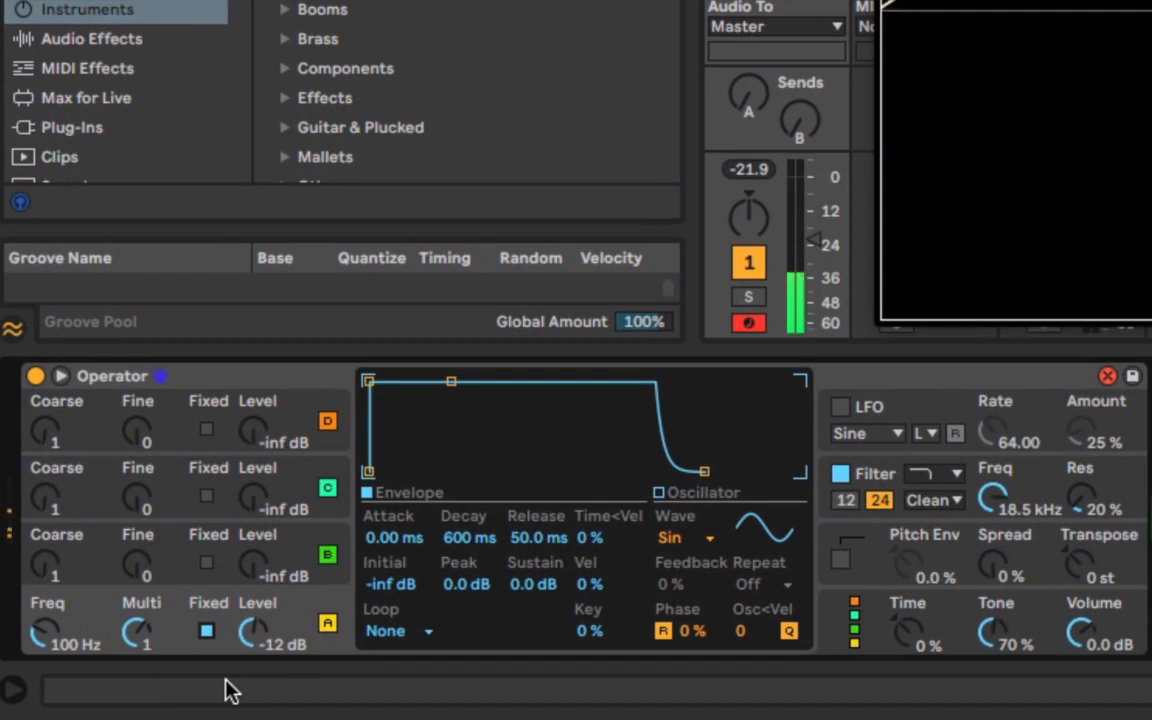
drag(38, 633, 38, 696)
text(48)
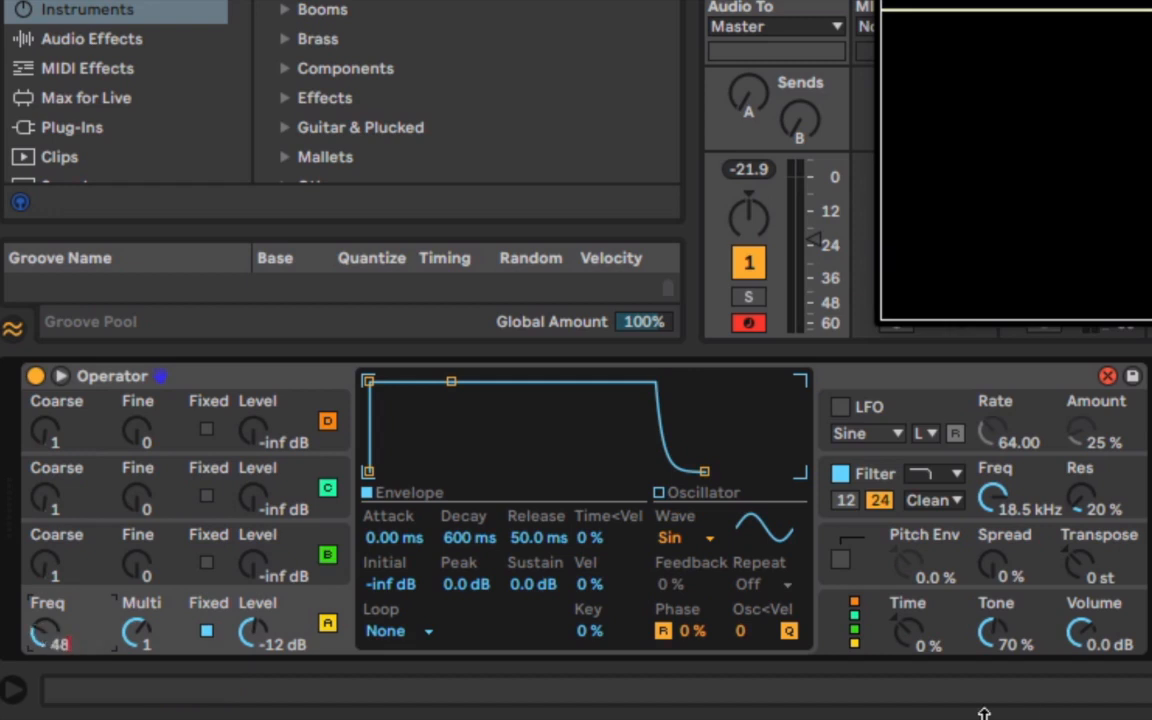
key(Return)
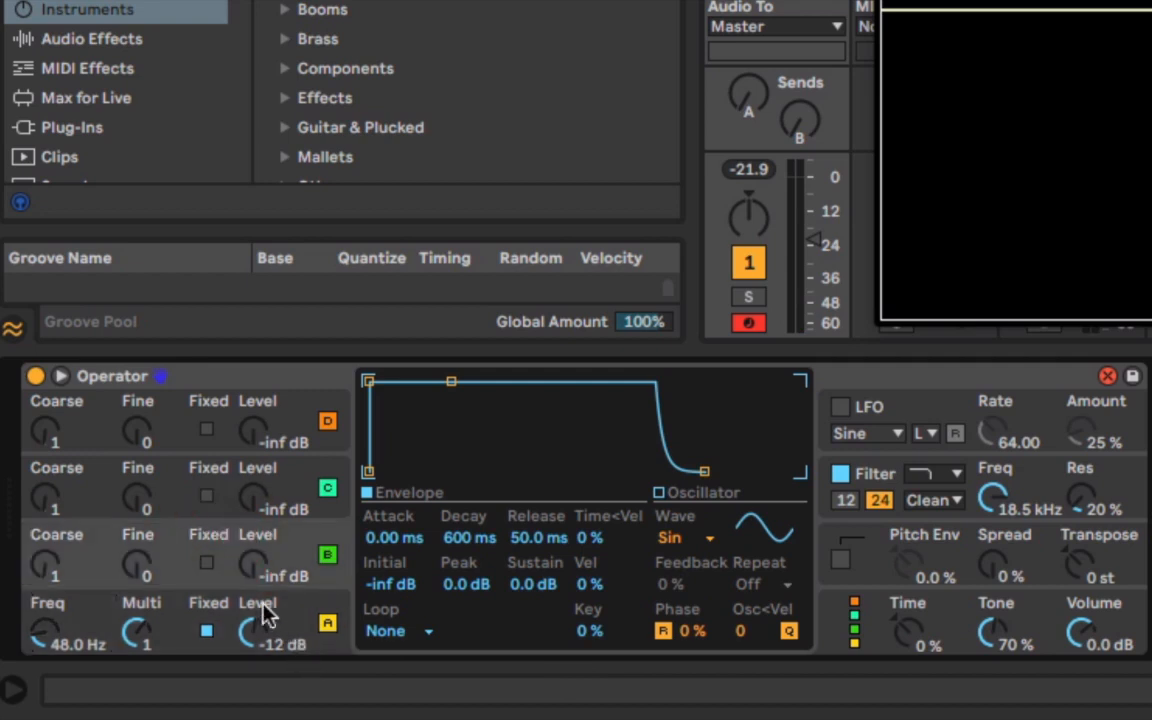
Fix oscillator B at 136 Hz and -16 dB, with a 0.25 ms attack, 395 ms decay and -inf dB sustain
click(207, 566)
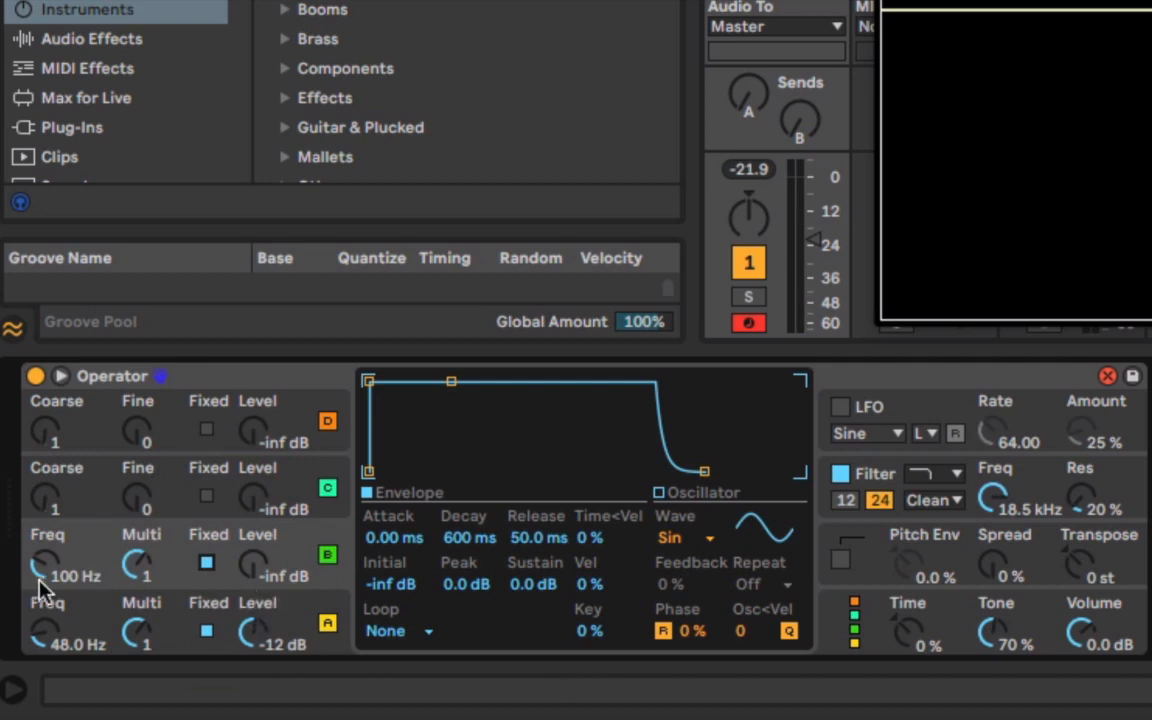
drag(245, 535, 245, 505)
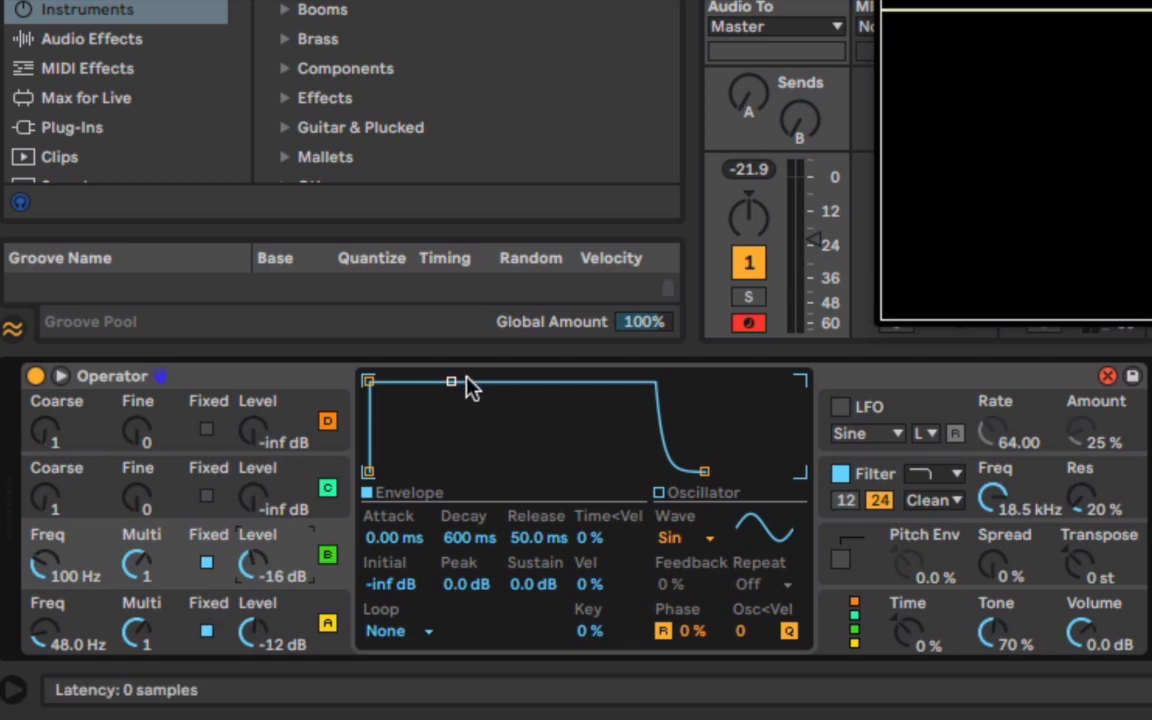
drag(451, 382, 463, 471)
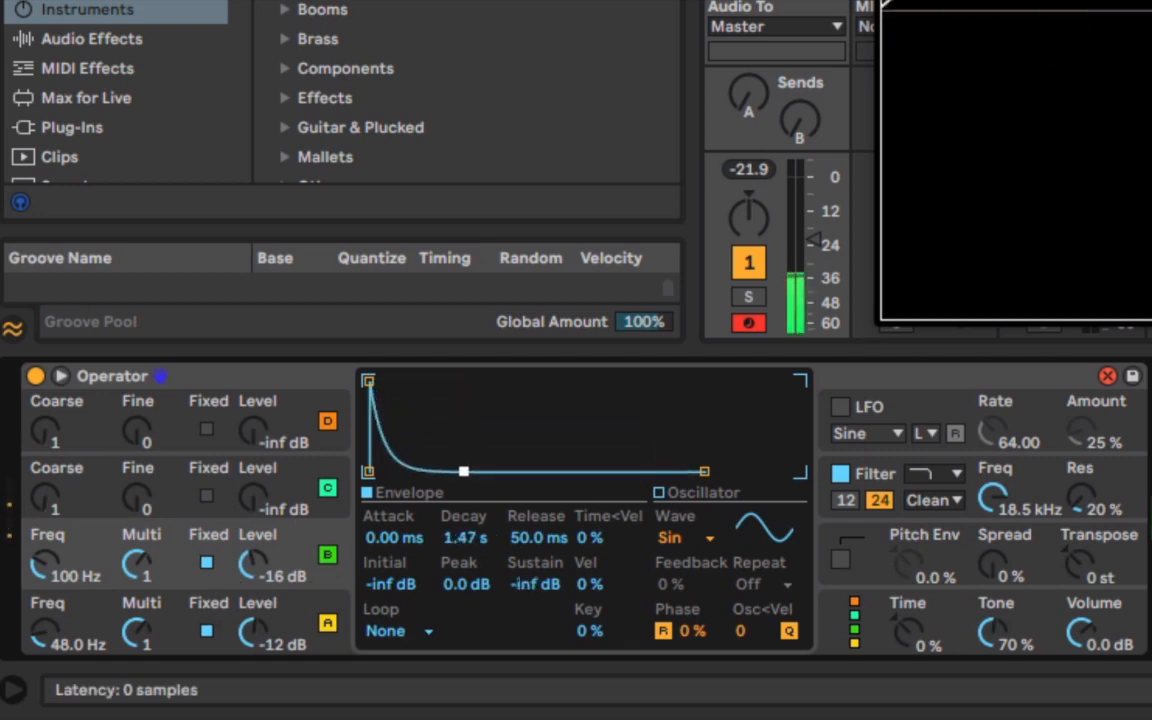
drag(460, 472, 446, 471)
drag(371, 383, 375, 383)
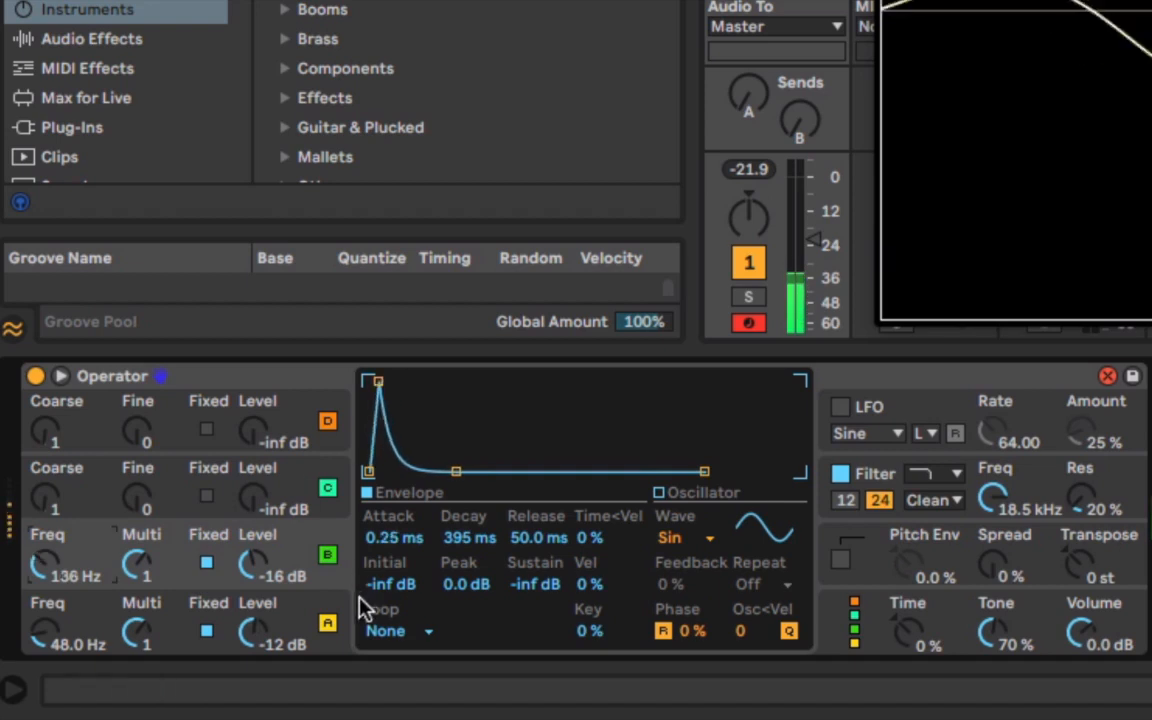
Shape oscillator A's envelope with a 1.03 s decay and -inf dB sustain
click(228, 597)
drag(451, 382, 459, 471)
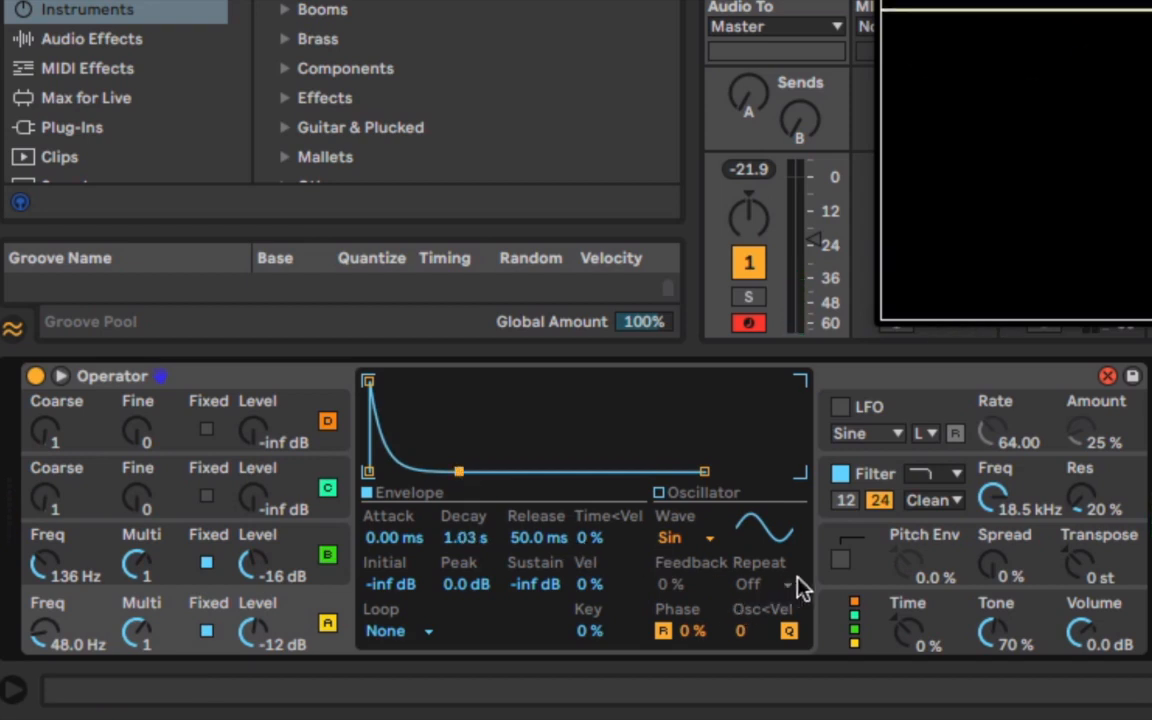
Turn on the pitch envelope with a +24 st peak, 81% amount and 3.33 ms decay
click(842, 560)
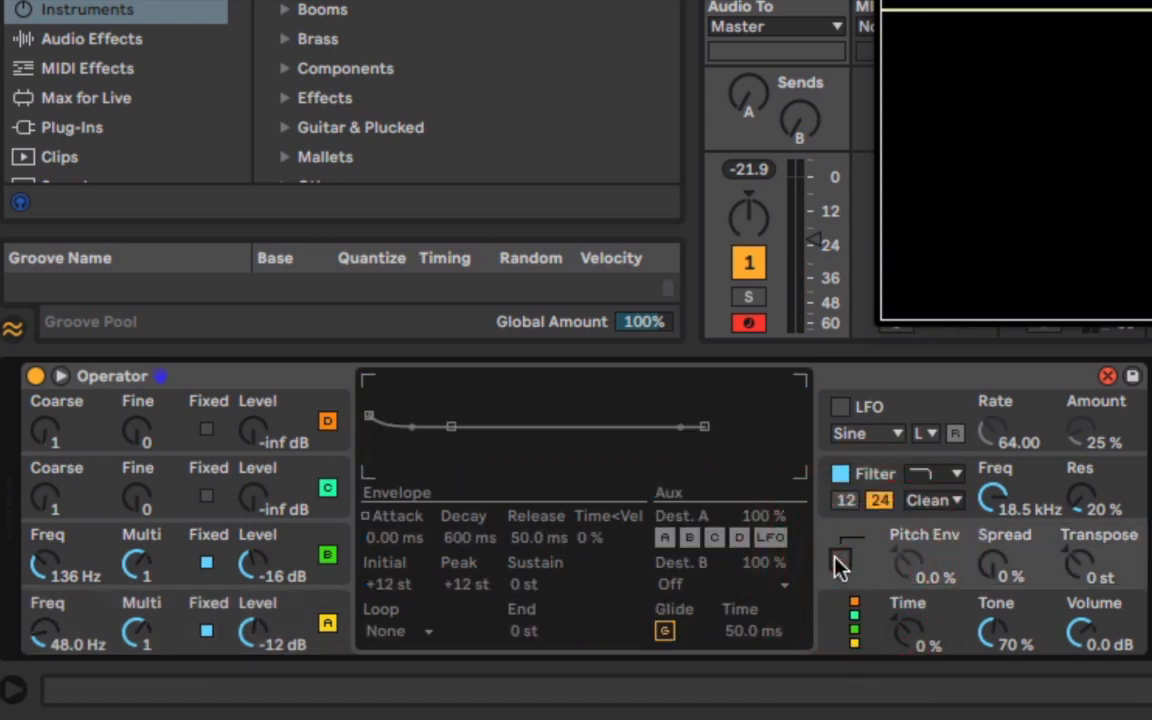
click(466, 588)
text(24)
key(Return)
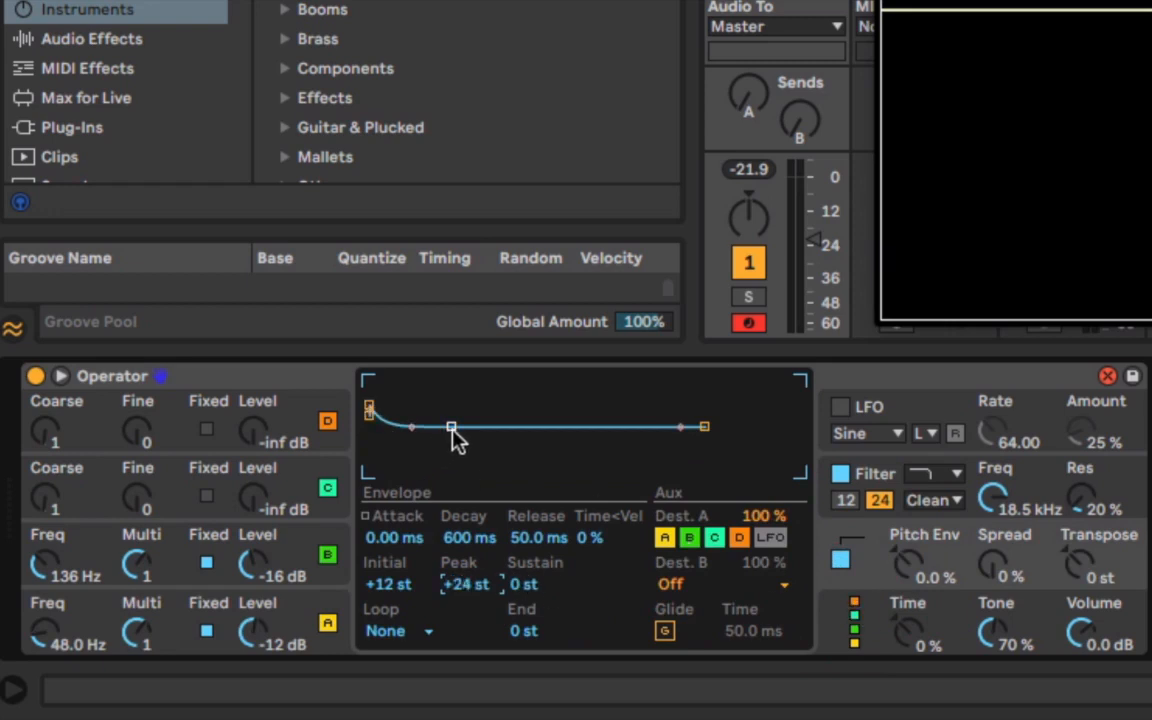
drag(907, 566, 907, 459)
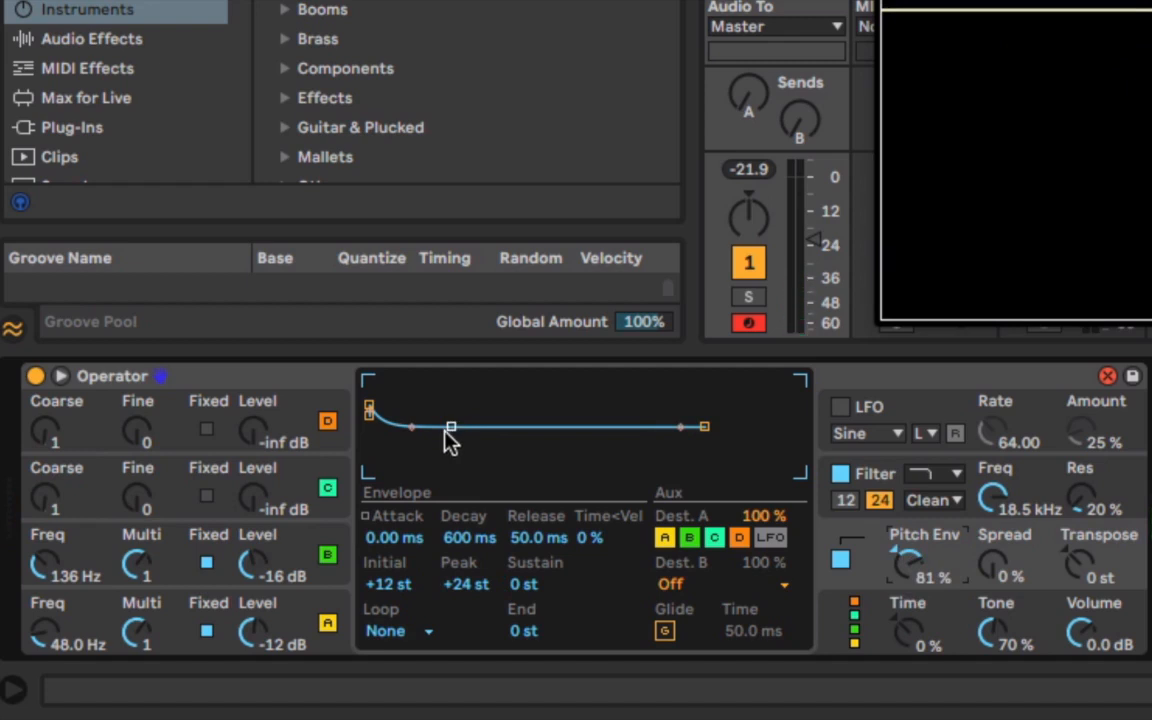
drag(474, 540, 474, 625)
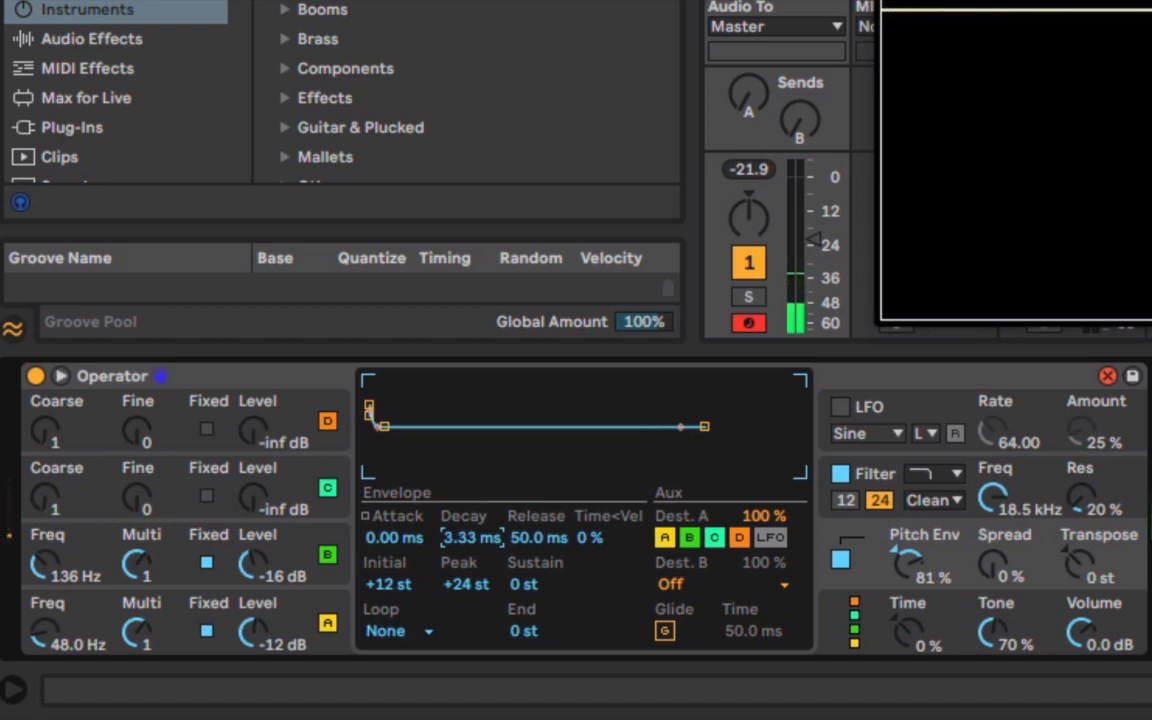
Lower the filter frequency to 1.31 kHz and set oscillator B to -17 dB with a 0.73 ms attack
drag(1013, 504, 1013, 556)
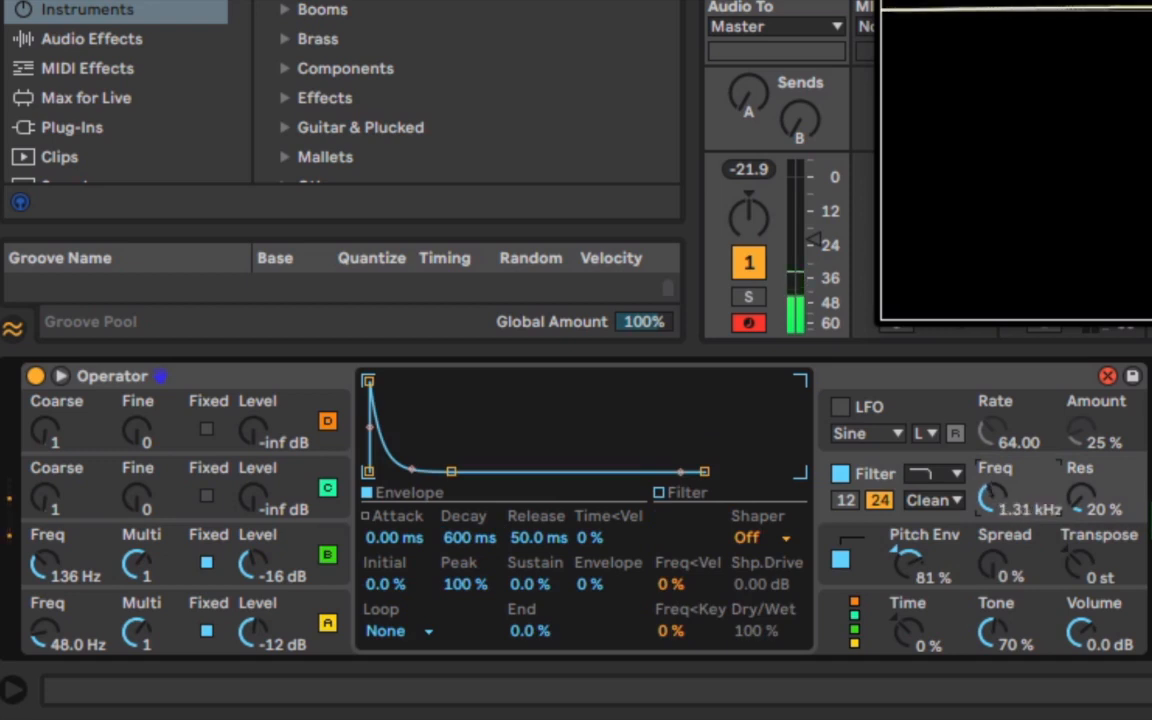
mouse_move(253, 566)
mouse_down()
mouse_move(253, 535)
mouse_move(253, 566)
mouse_up()
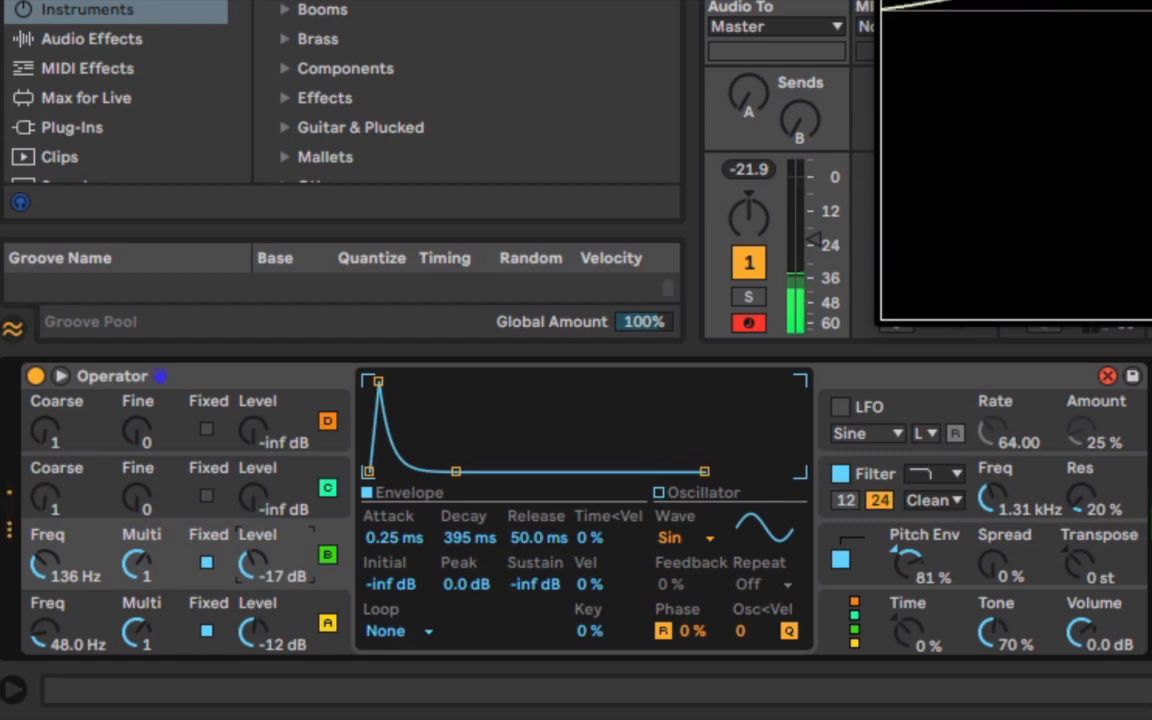
mouse_move(377, 381)
mouse_down()
mouse_move(450, 380)
mouse_move(392, 381)
mouse_up()
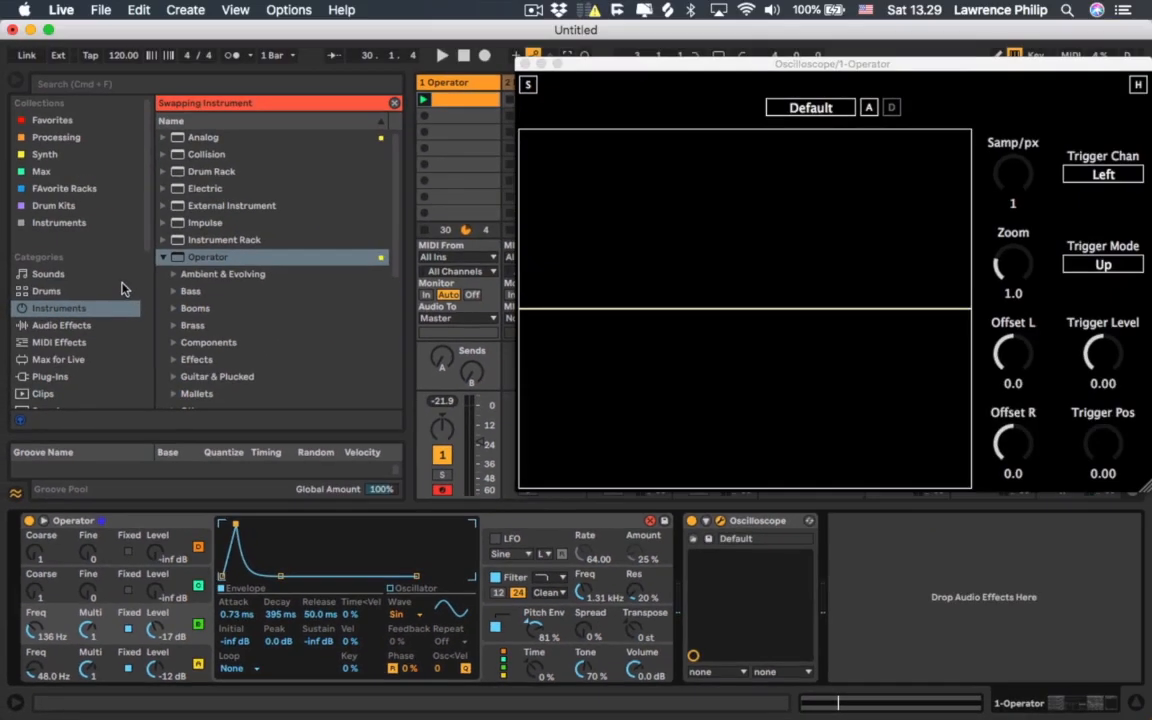
Leave instrument swapping and insert a Drum Buss audio effect between Operator and the Oscilloscope
click(62, 326)
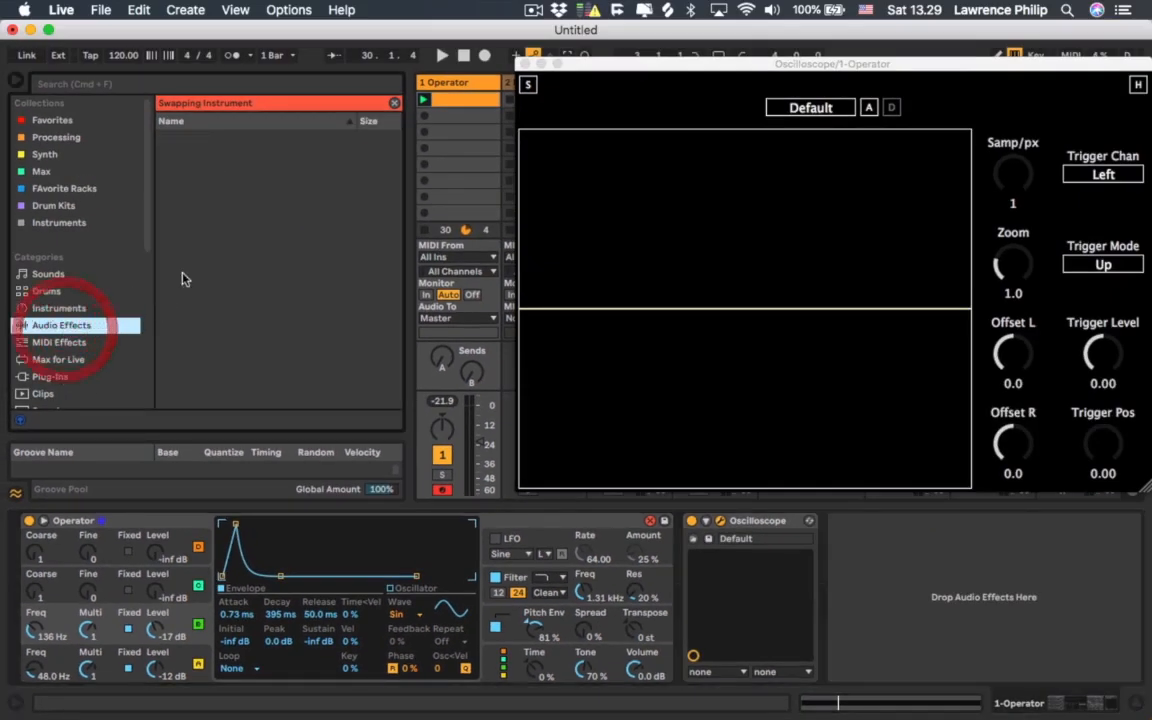
click(394, 105)
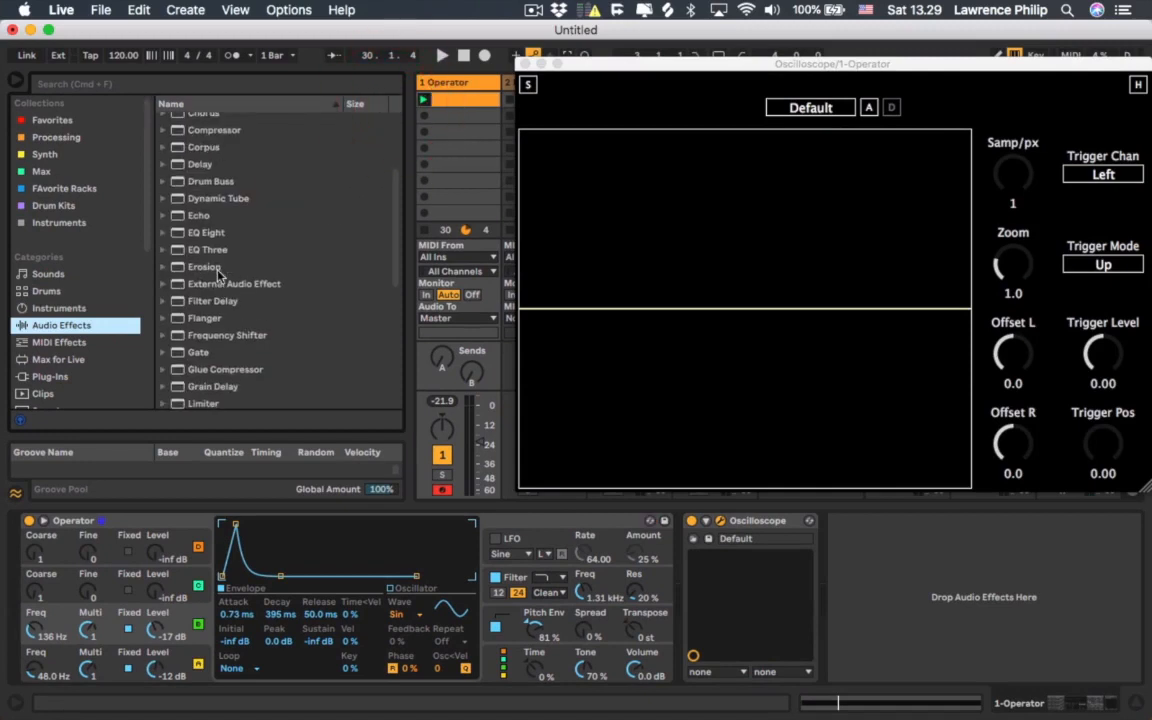
drag(224, 187, 694, 548)
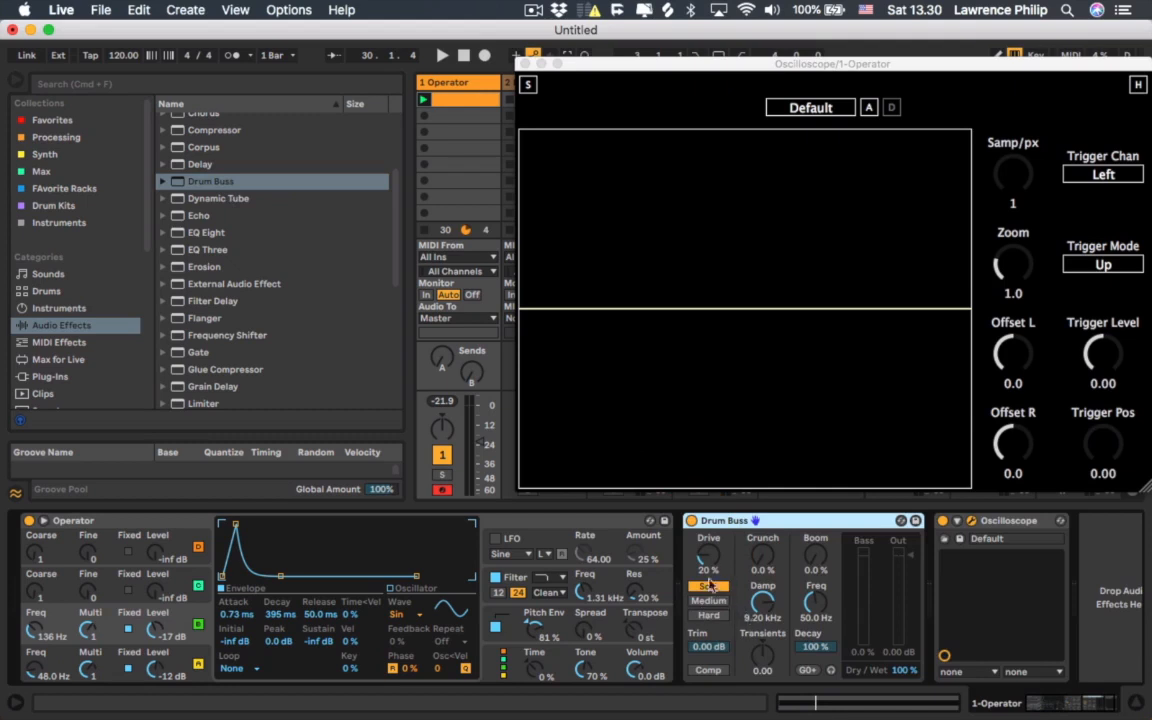
Set Drum Buss drive to 36% and boom to 55%, auditioning the kick
click(707, 560)
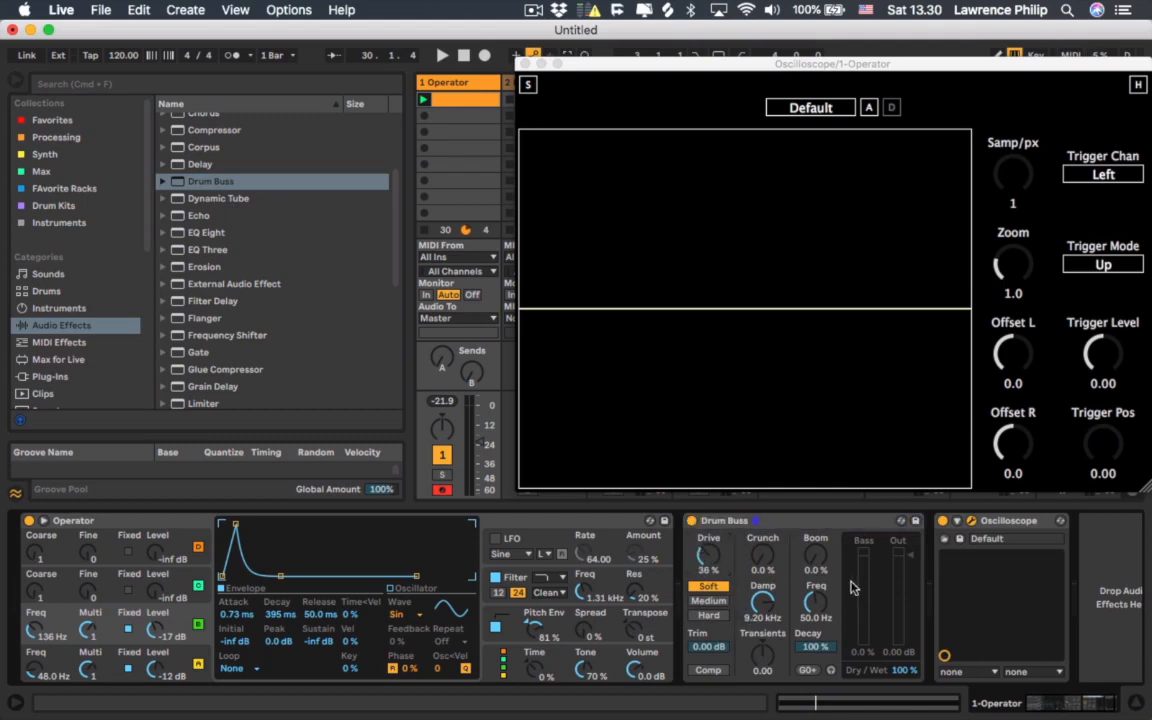
drag(818, 572, 818, 545)
key(a)
key(a)
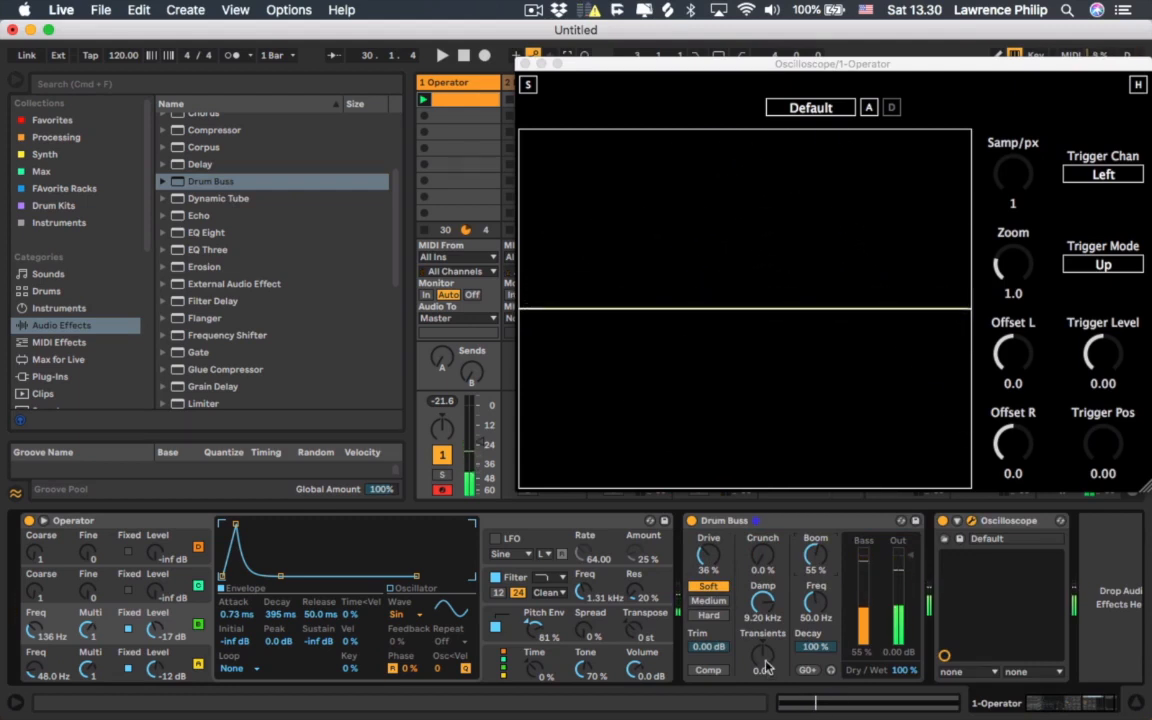
Set Drum Buss transients to 0.65 and dry/wet to 88% while auditioning the kick
key(a)
drag(773, 663, 773, 640)
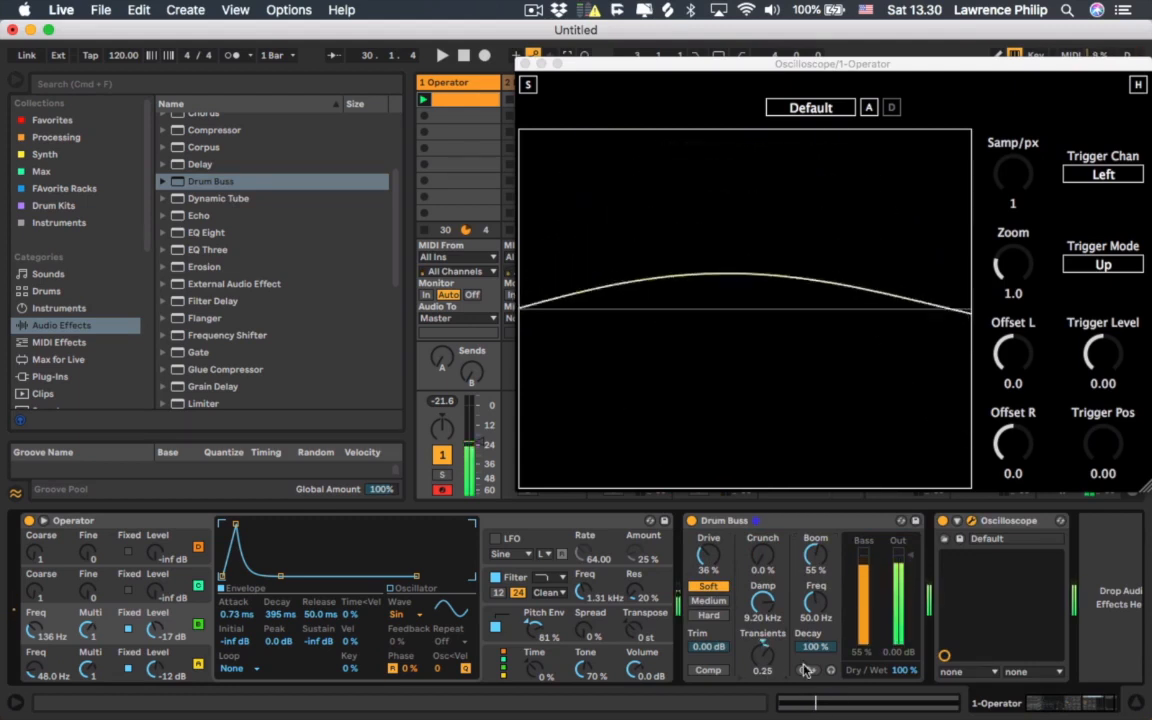
drag(904, 671, 904, 683)
key(a)
drag(770, 665, 770, 628)
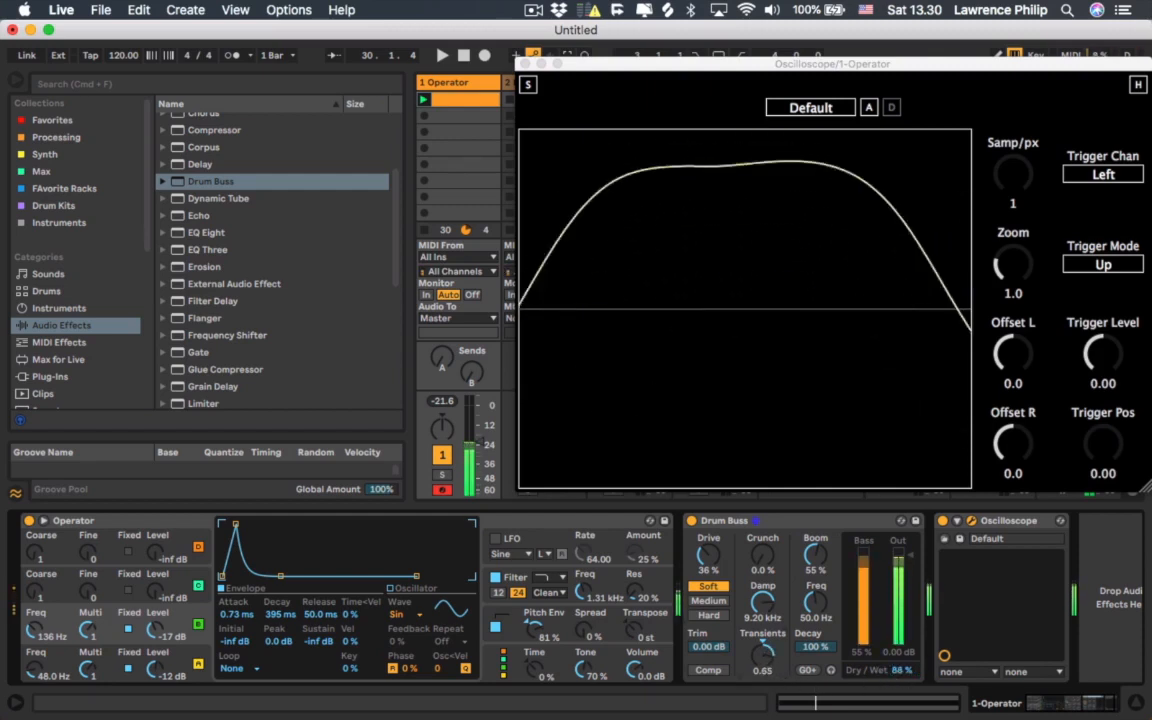